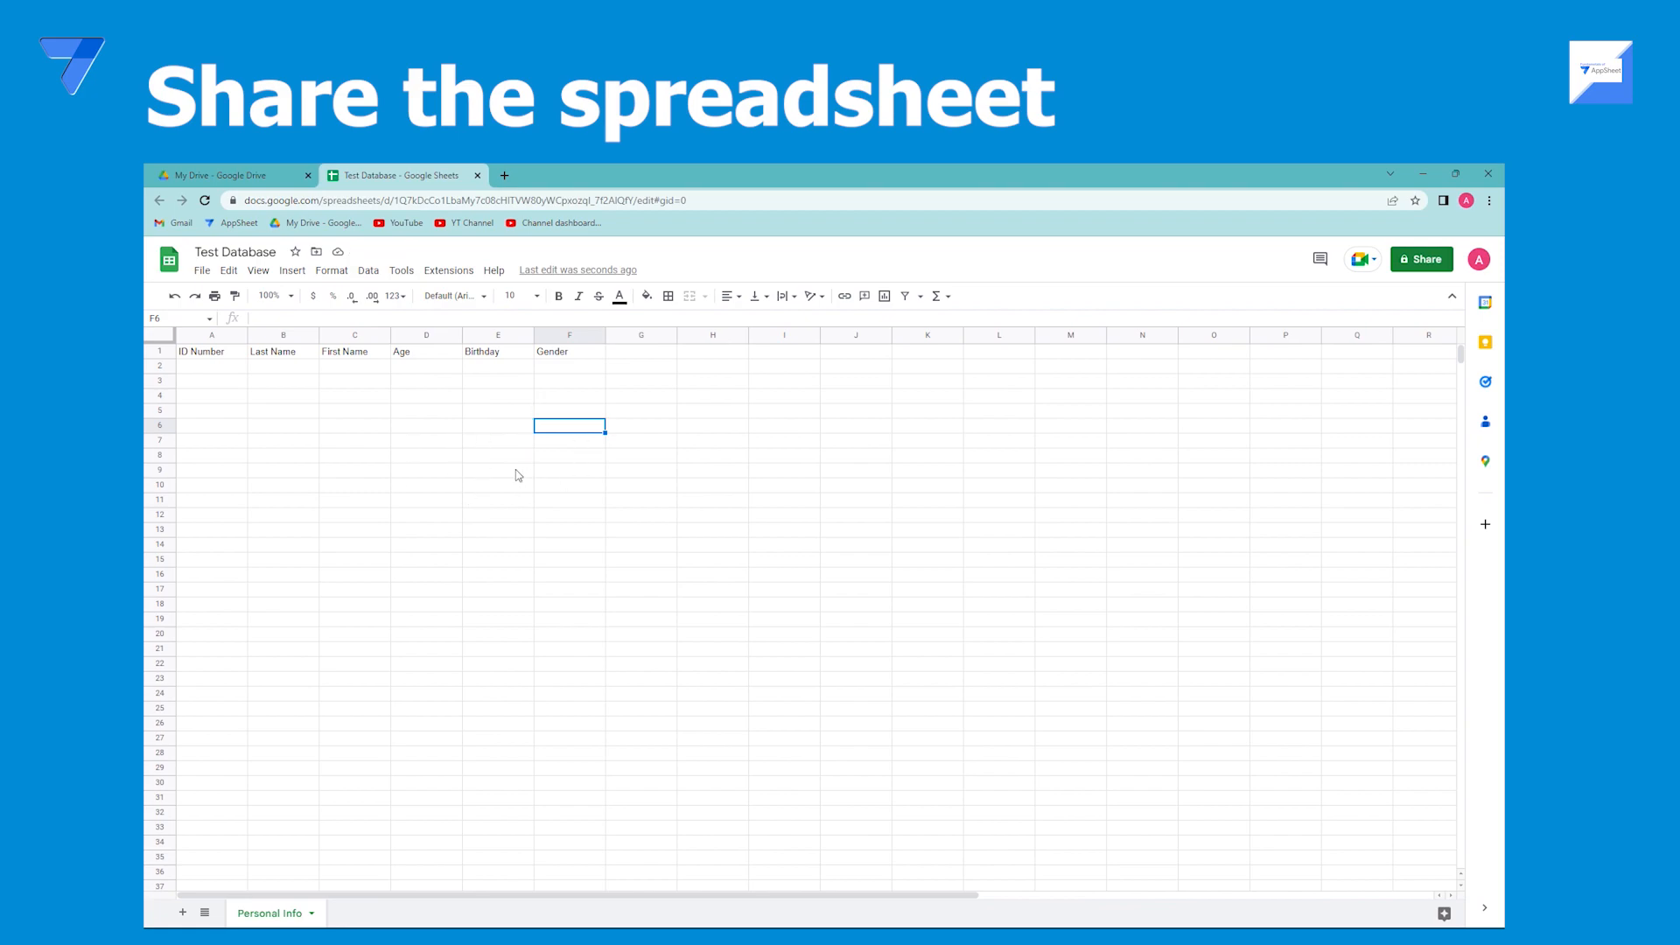
left_click(202, 272)
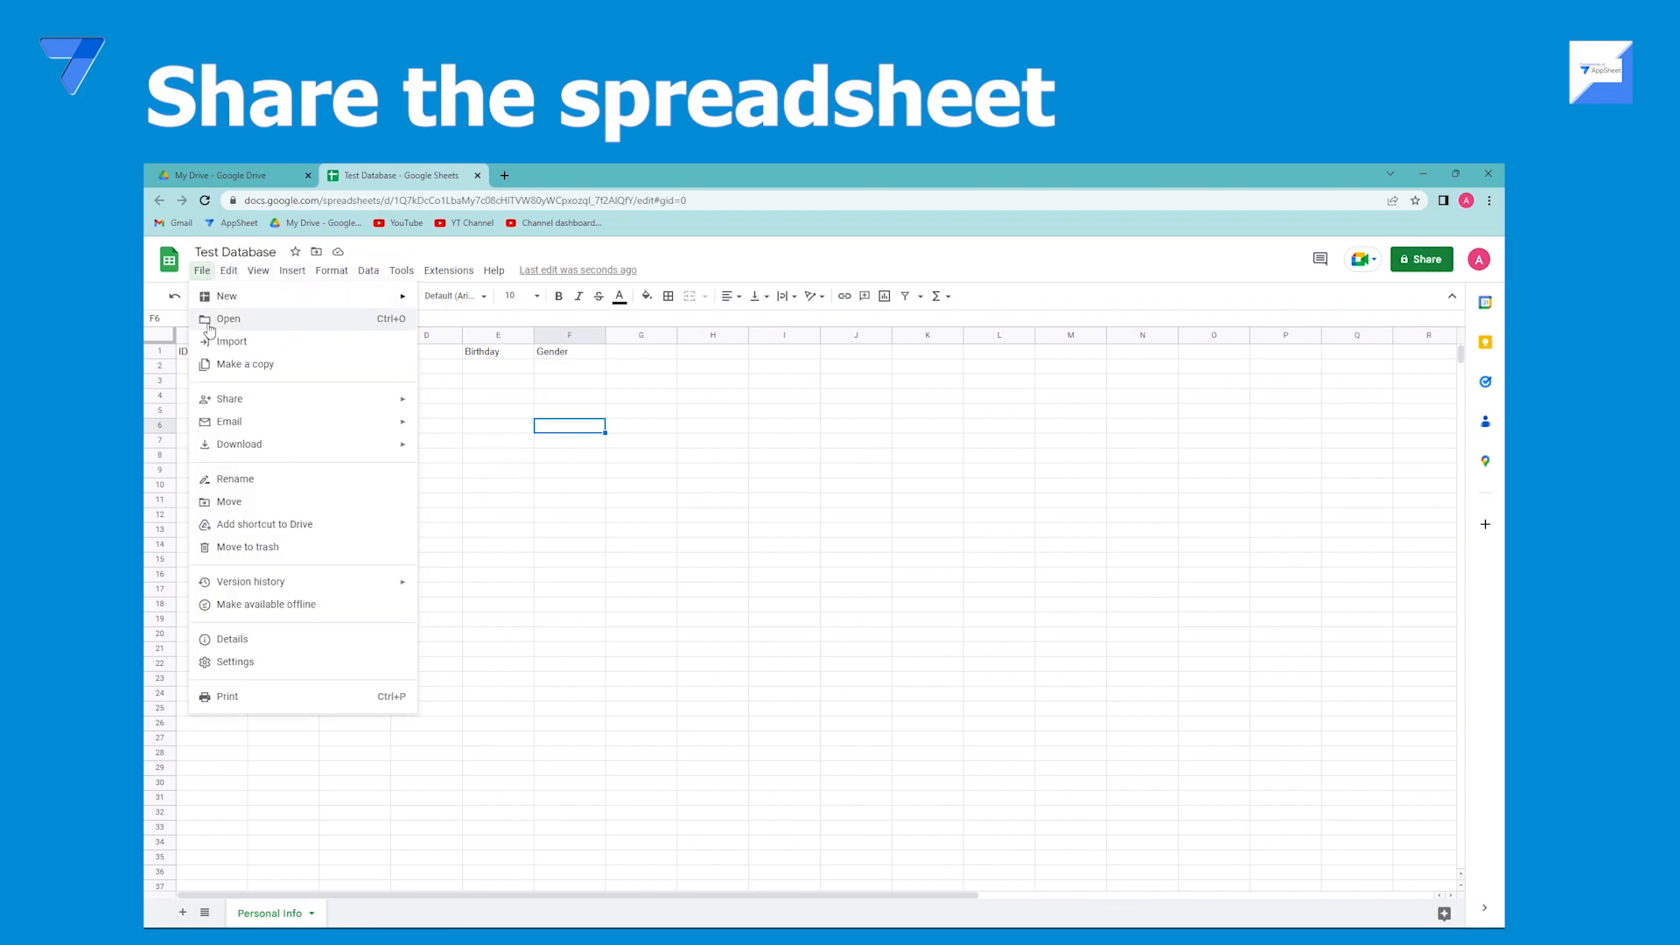
mouse_move(257, 401)
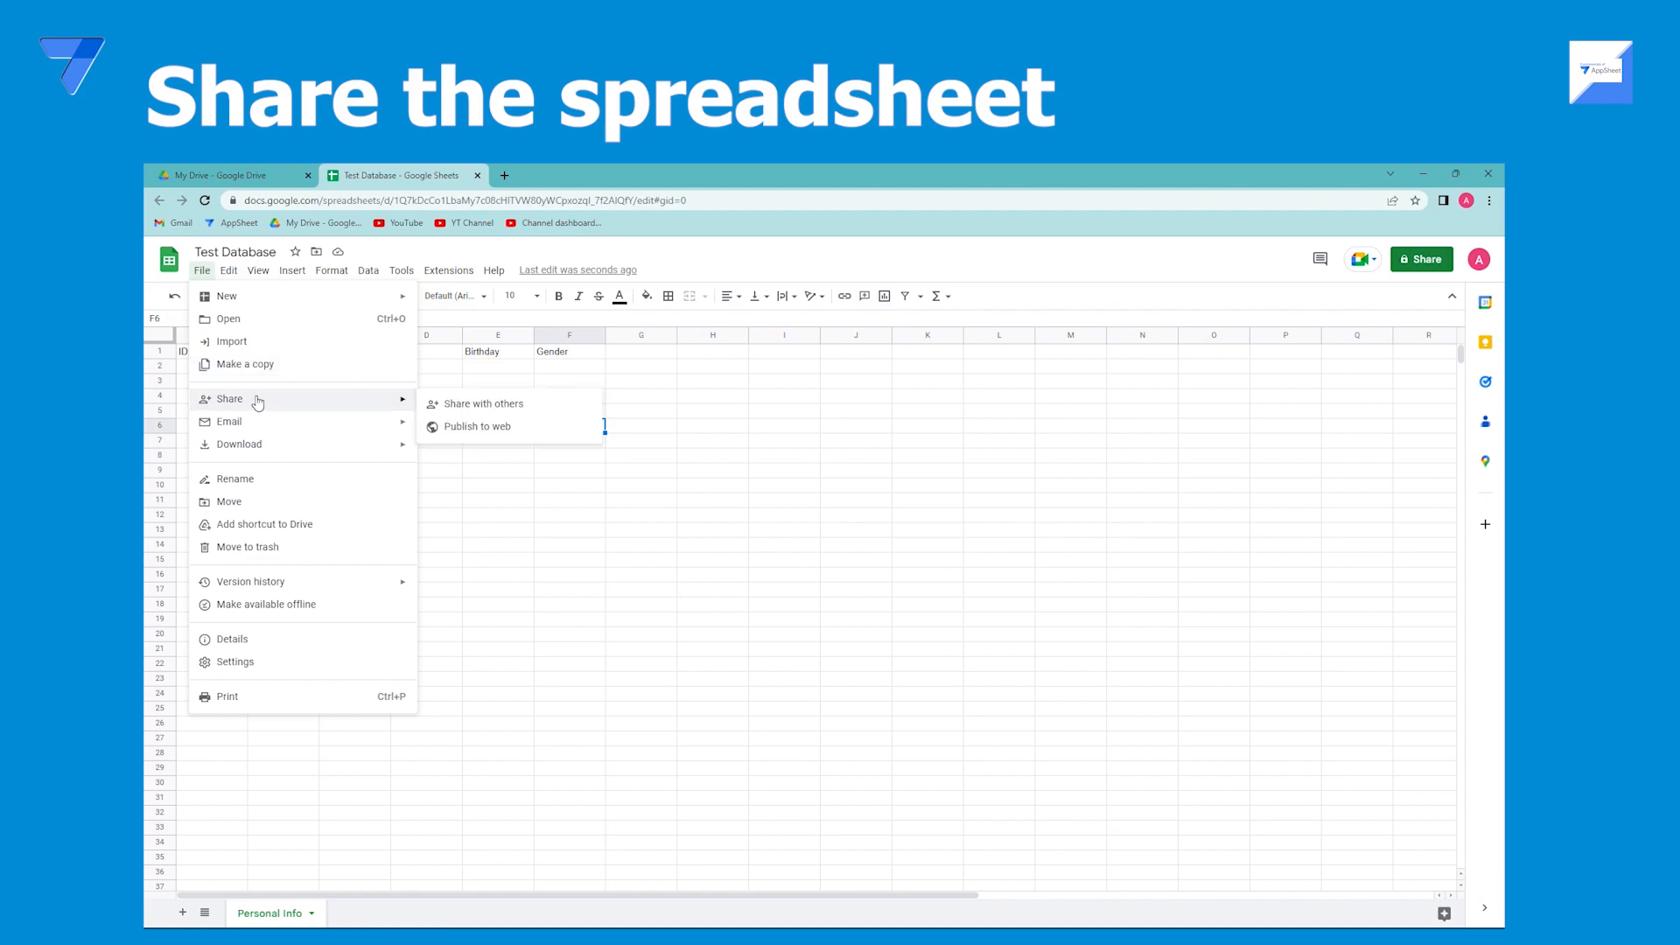
left_click(514, 501)
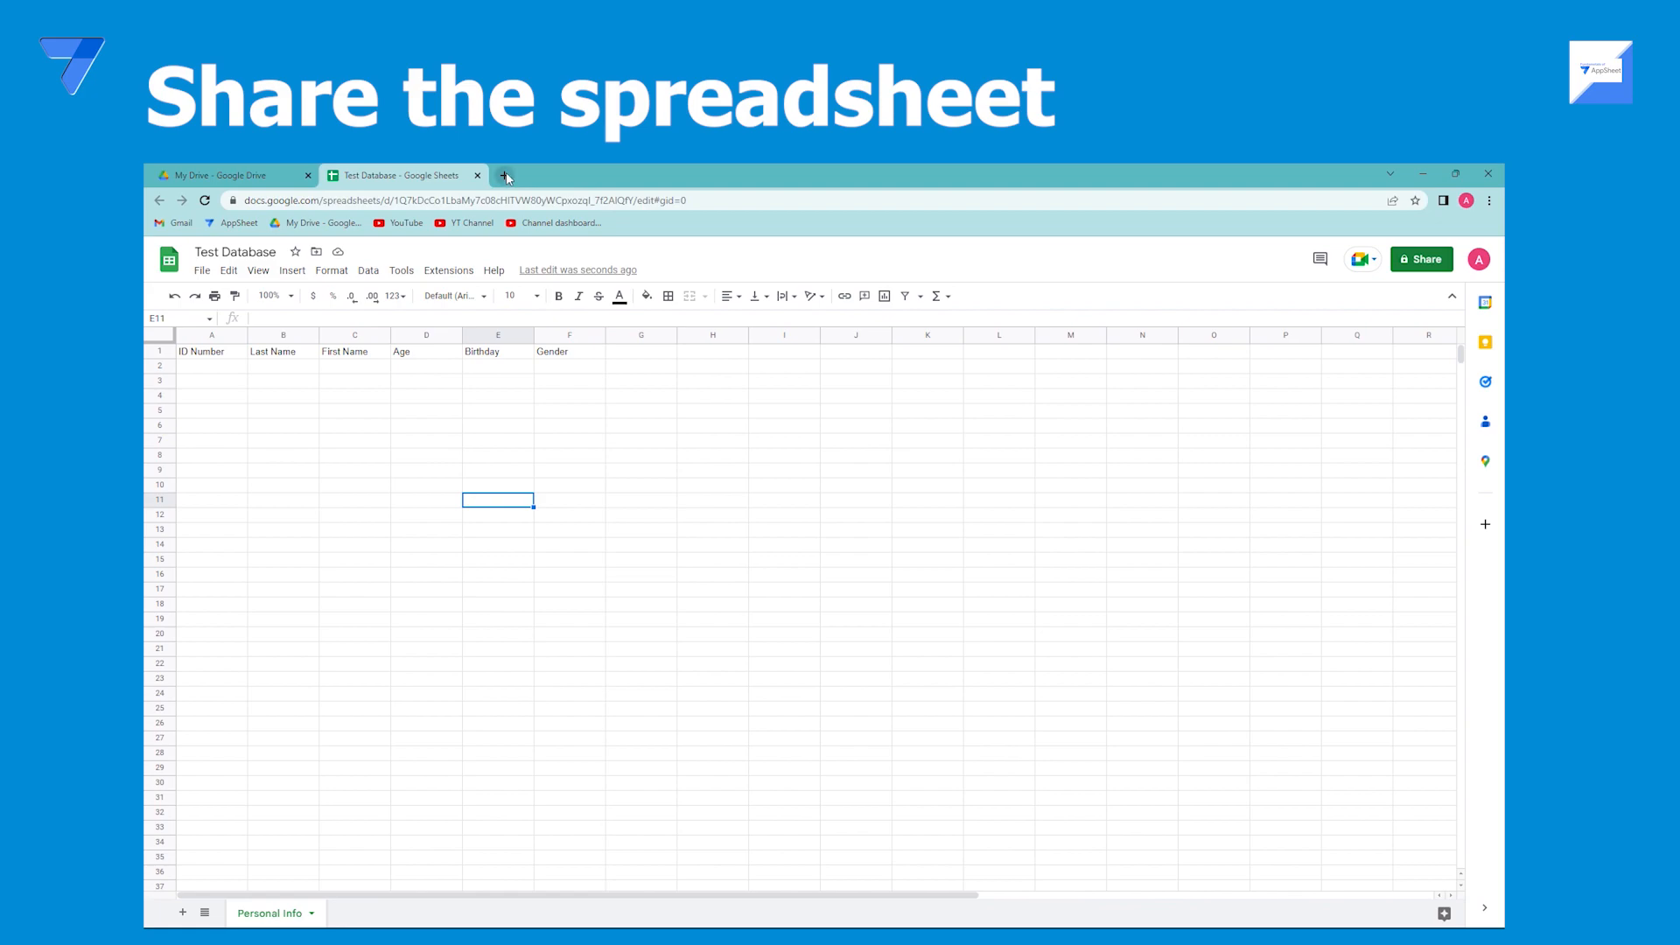
Open a new tab, search for the AppSheet login, open the Google AppSheet site and sign in.
left_click(505, 175)
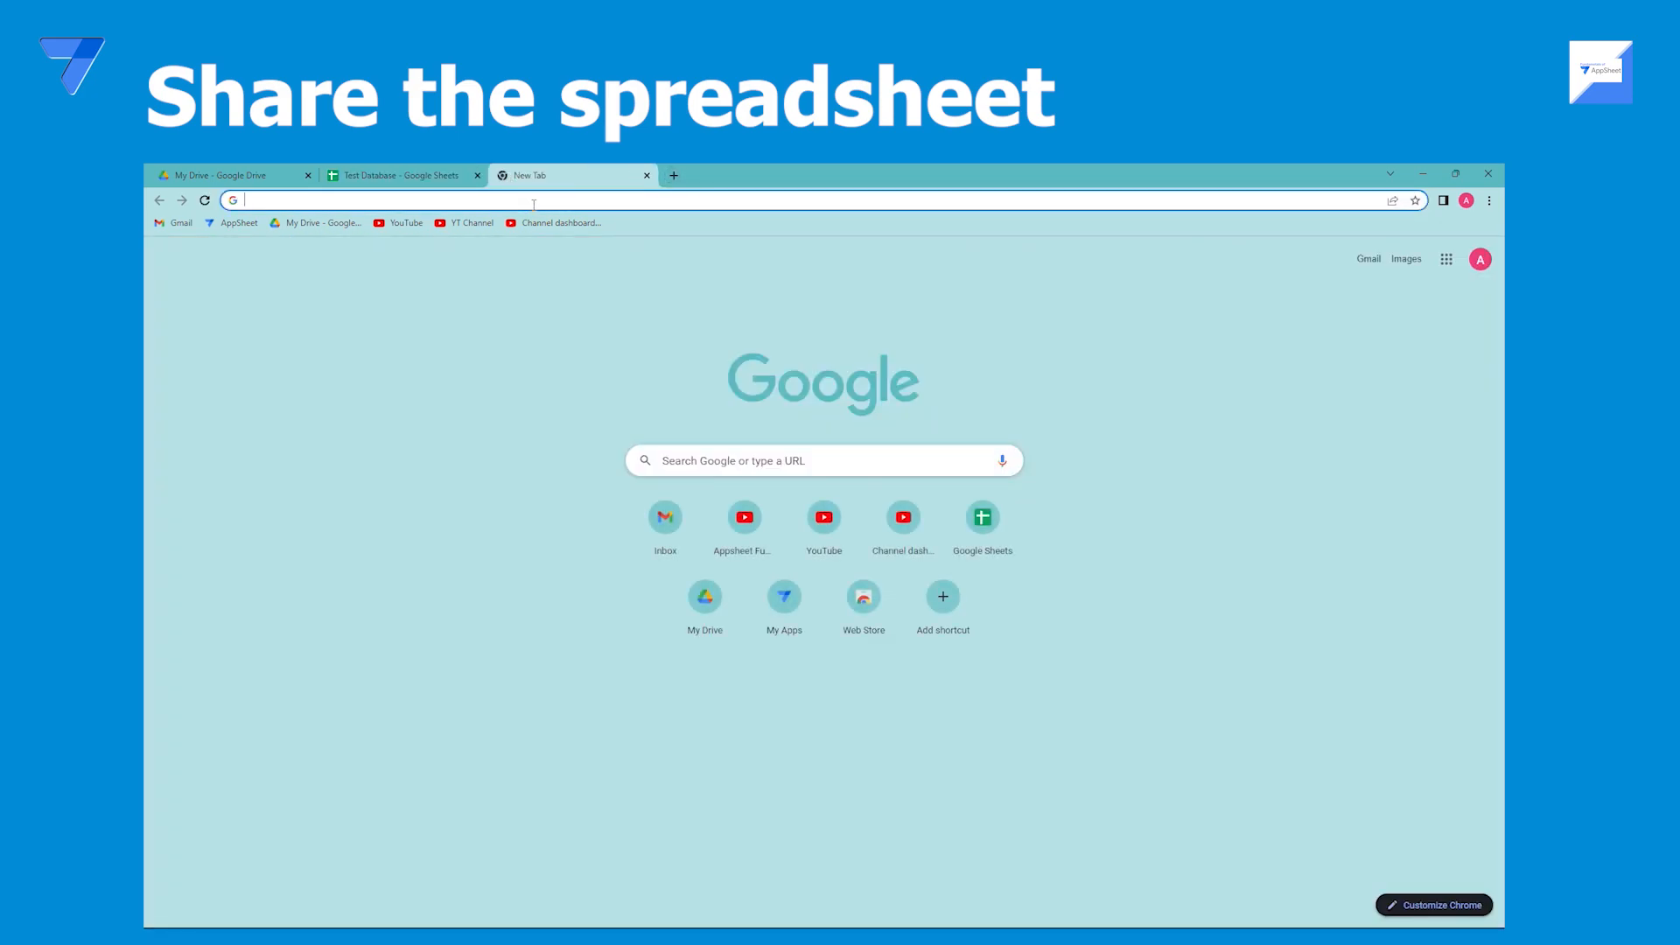
type("appsheet.com/home/apps?newUser=true")
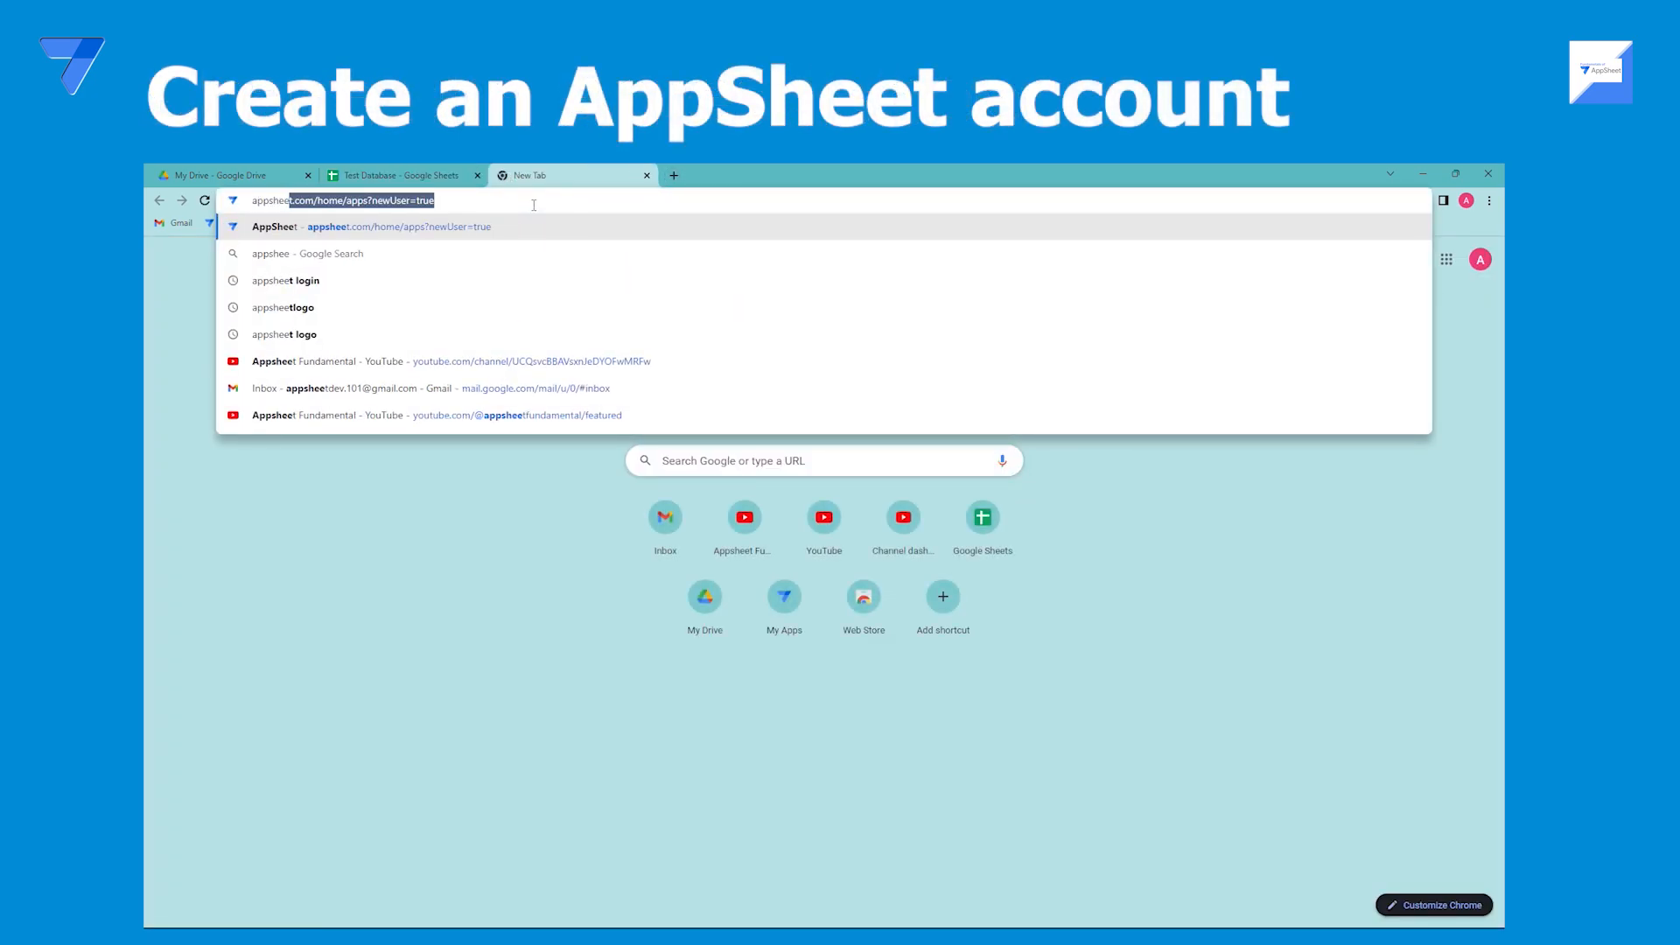
left_click(343, 280)
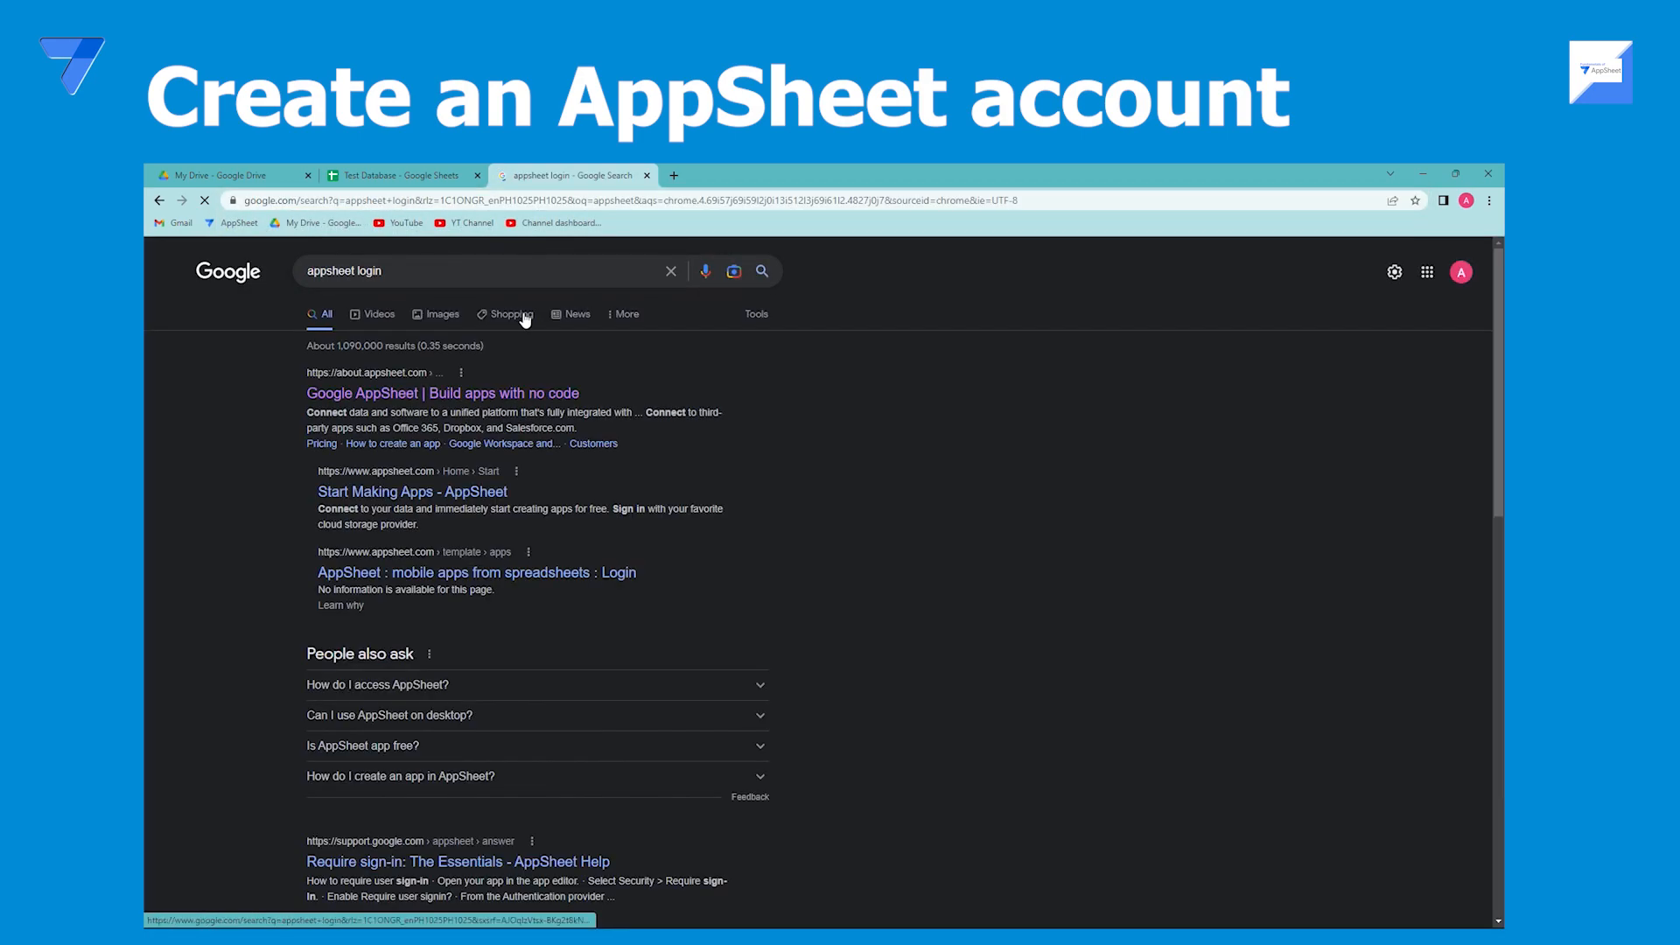
left_click(487, 395)
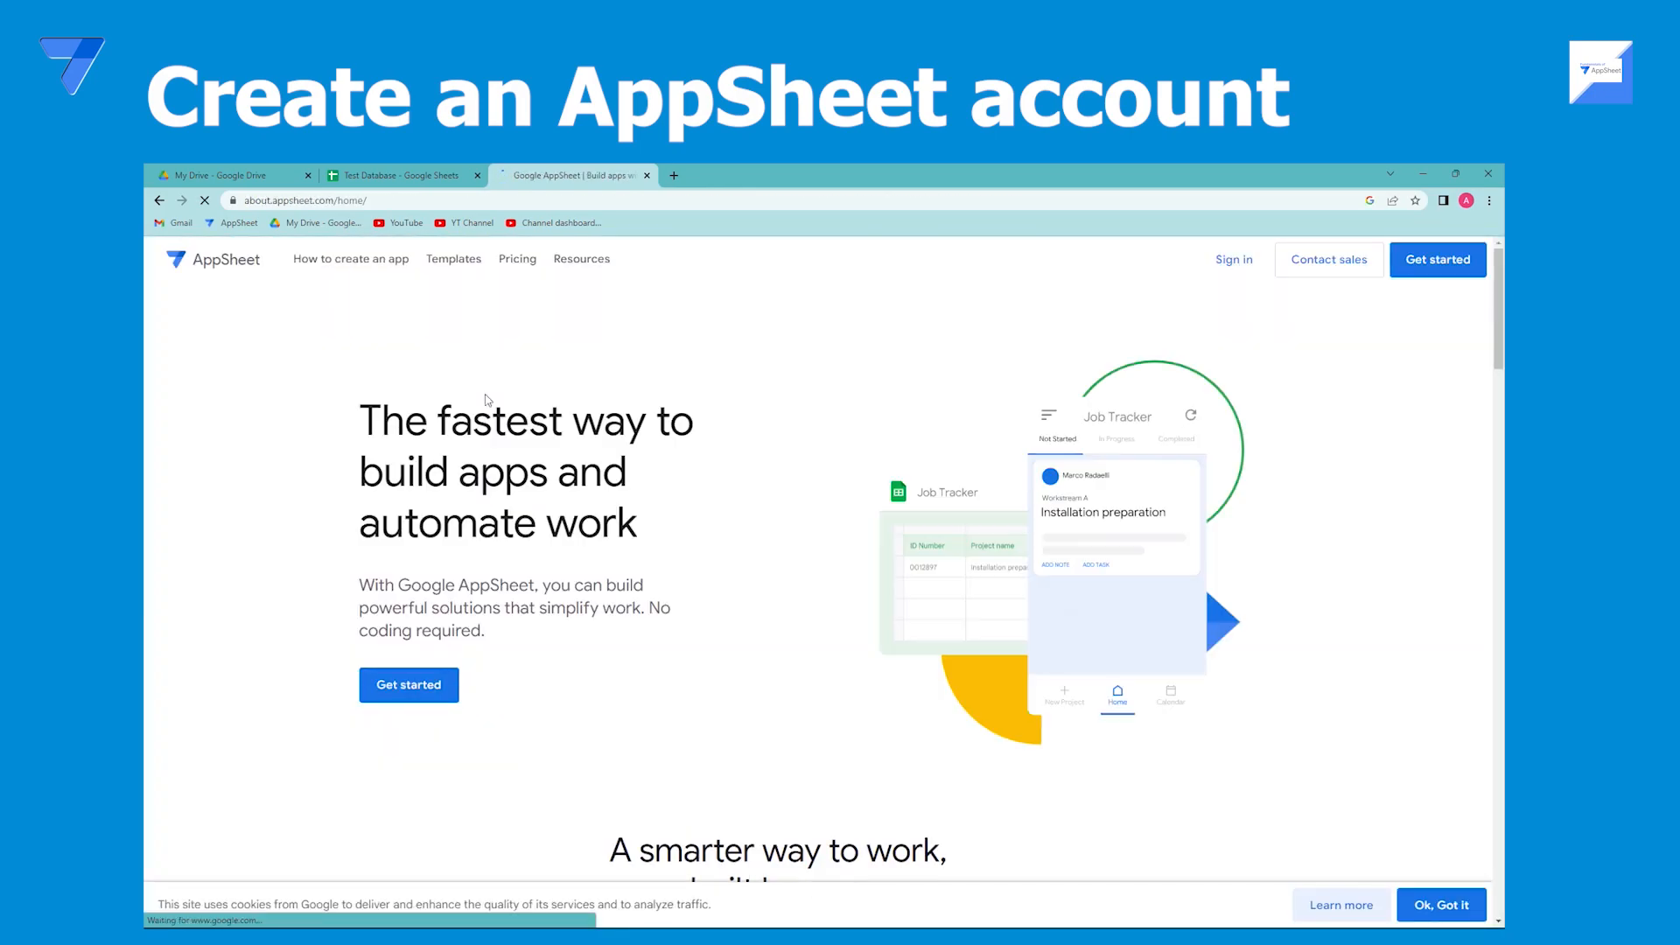
left_click(1234, 262)
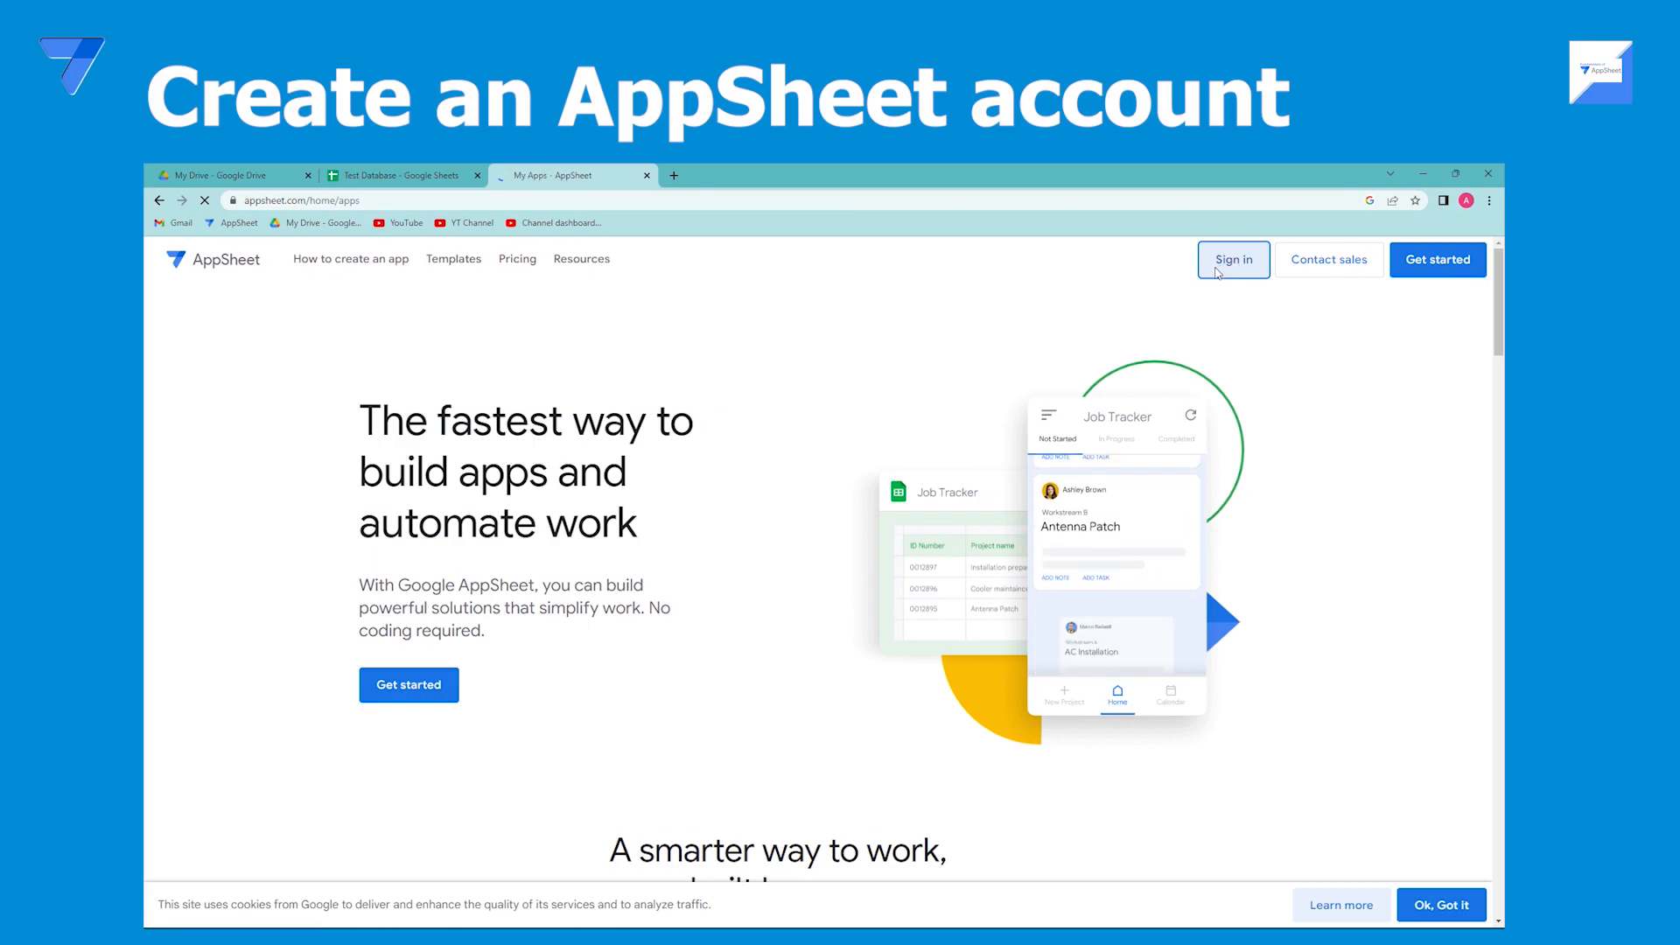
Create a new blank app named App Test.
left_click(194, 310)
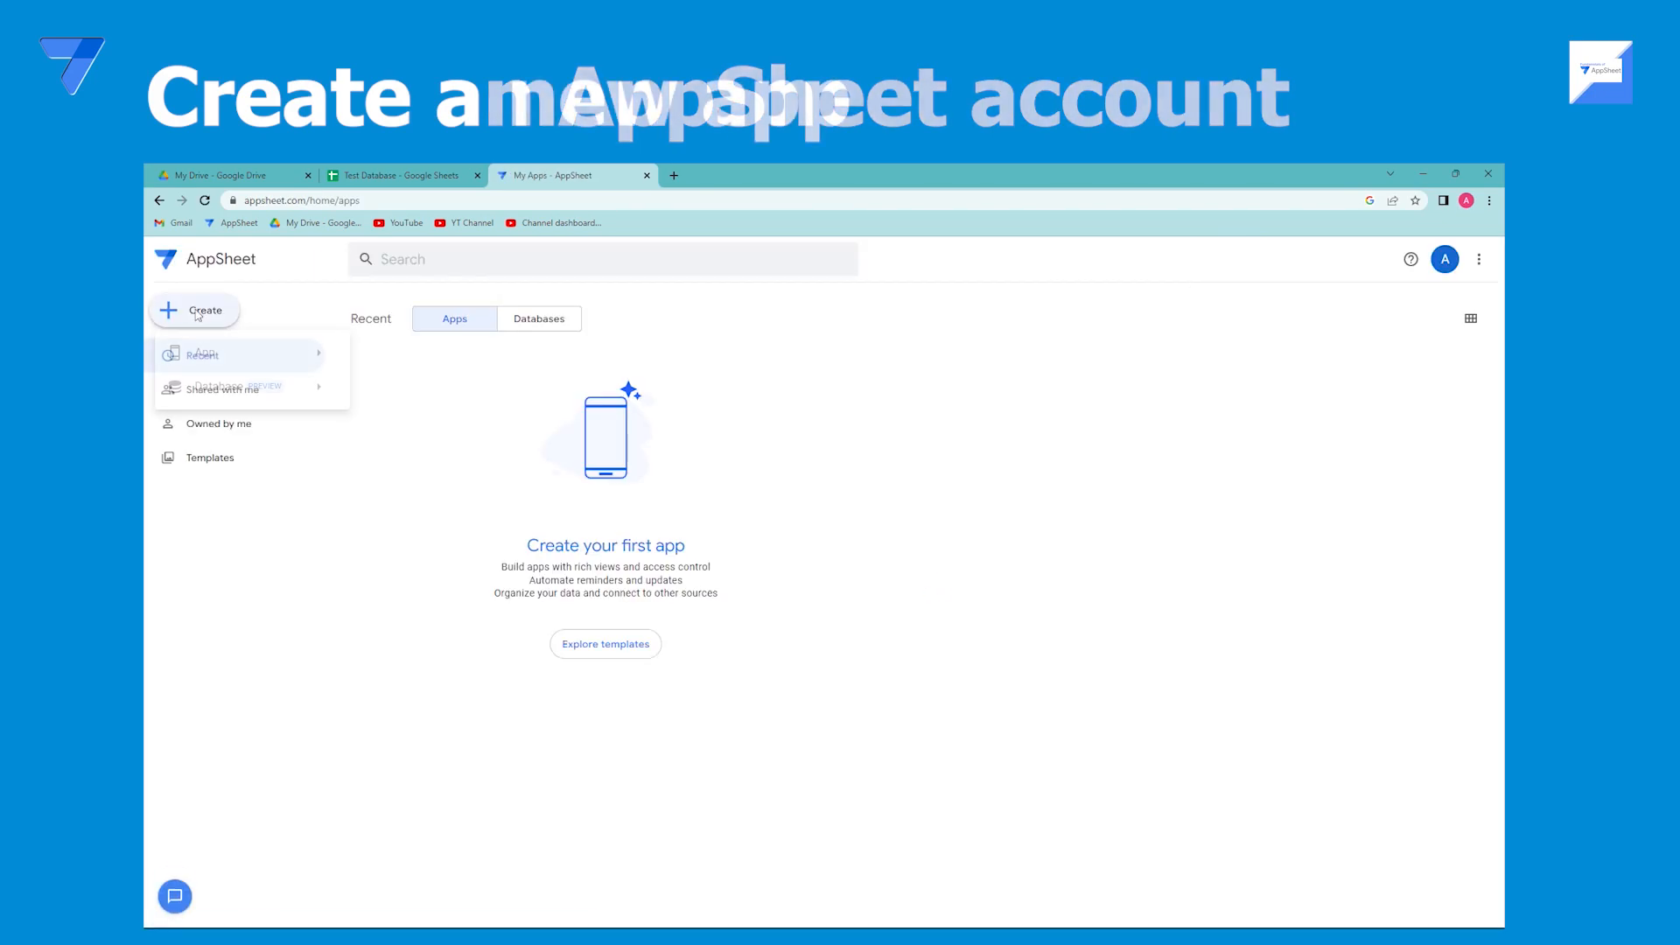
mouse_move(206, 351)
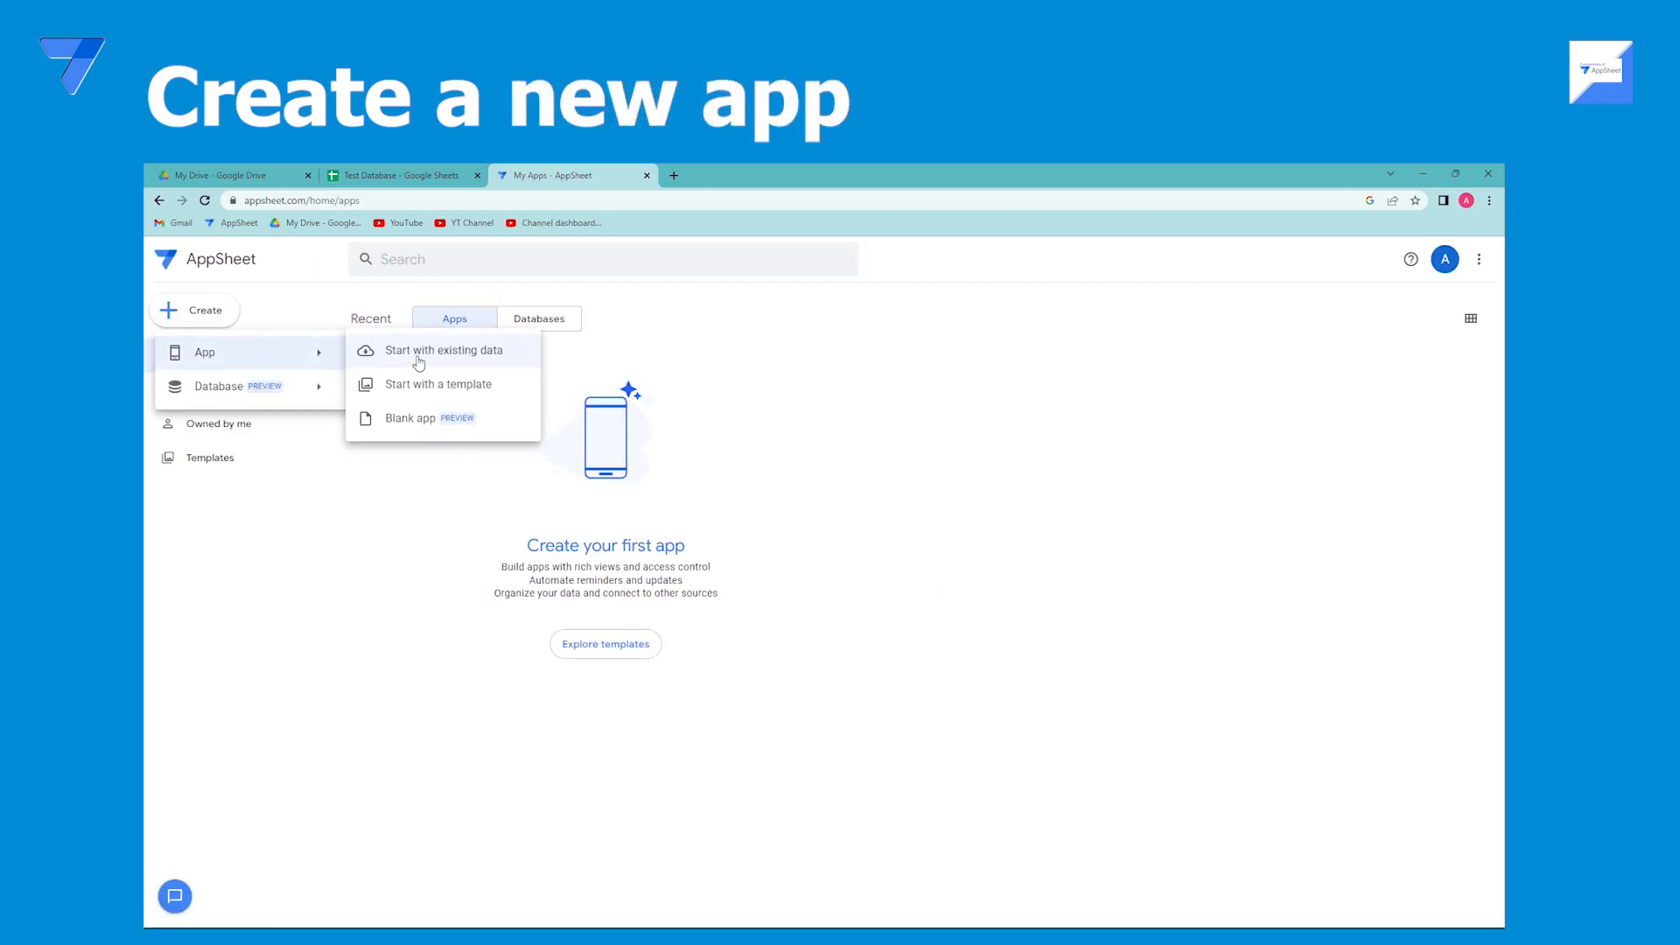
left_click(431, 420)
triple_click(738, 321)
type("App Test")
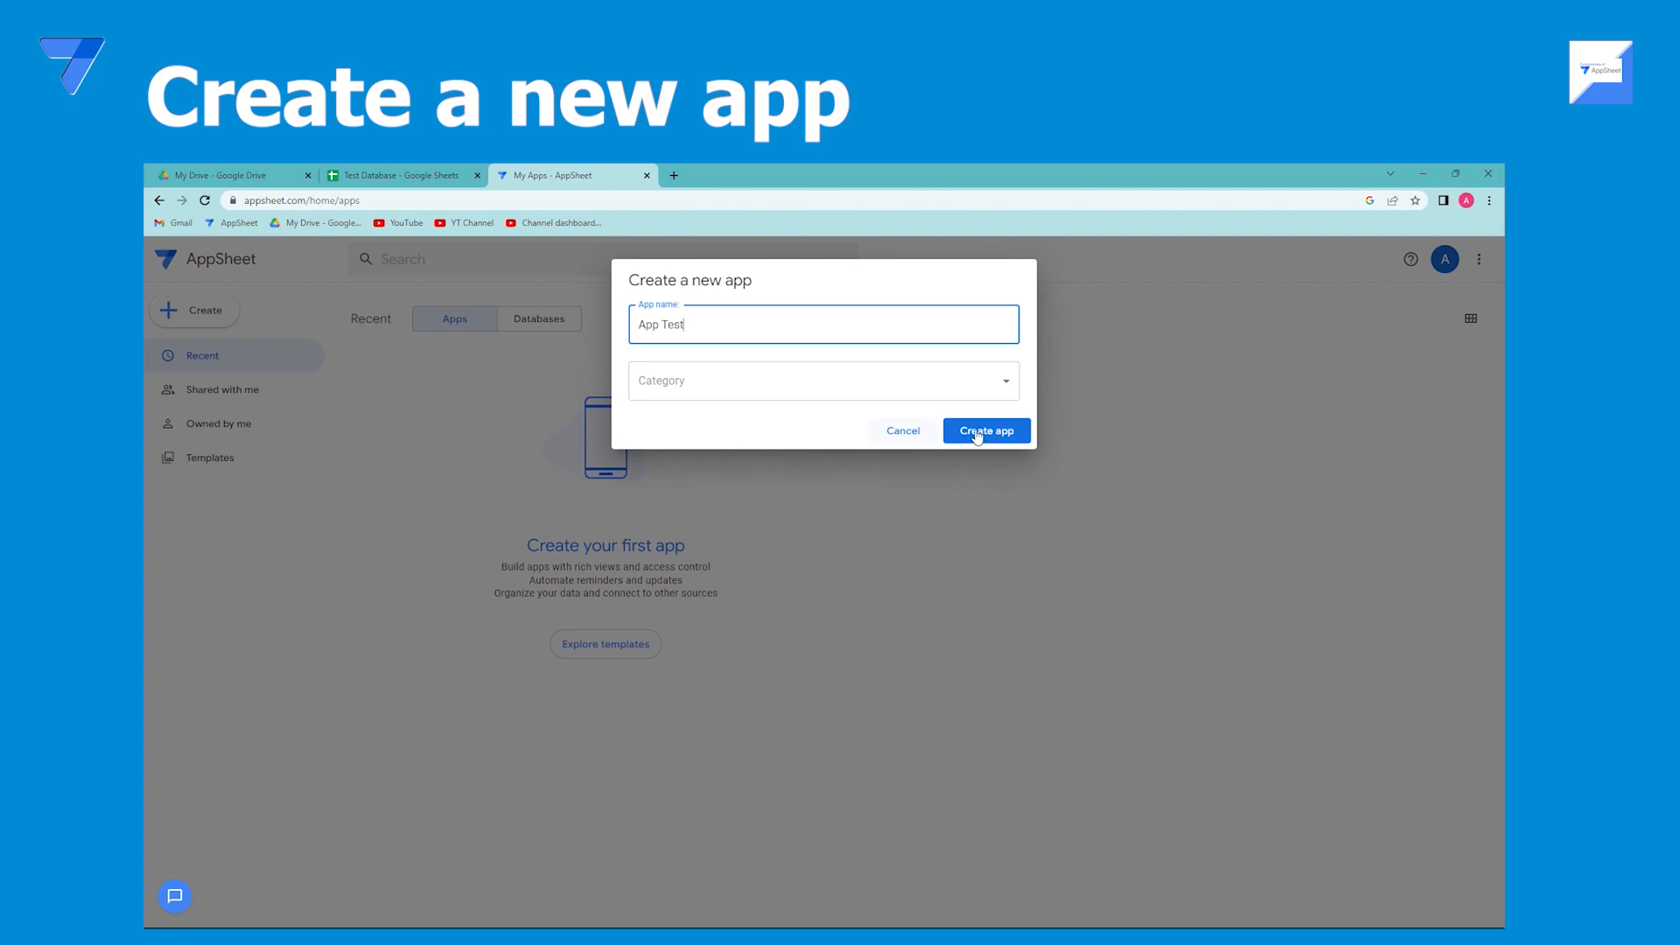
left_click(985, 431)
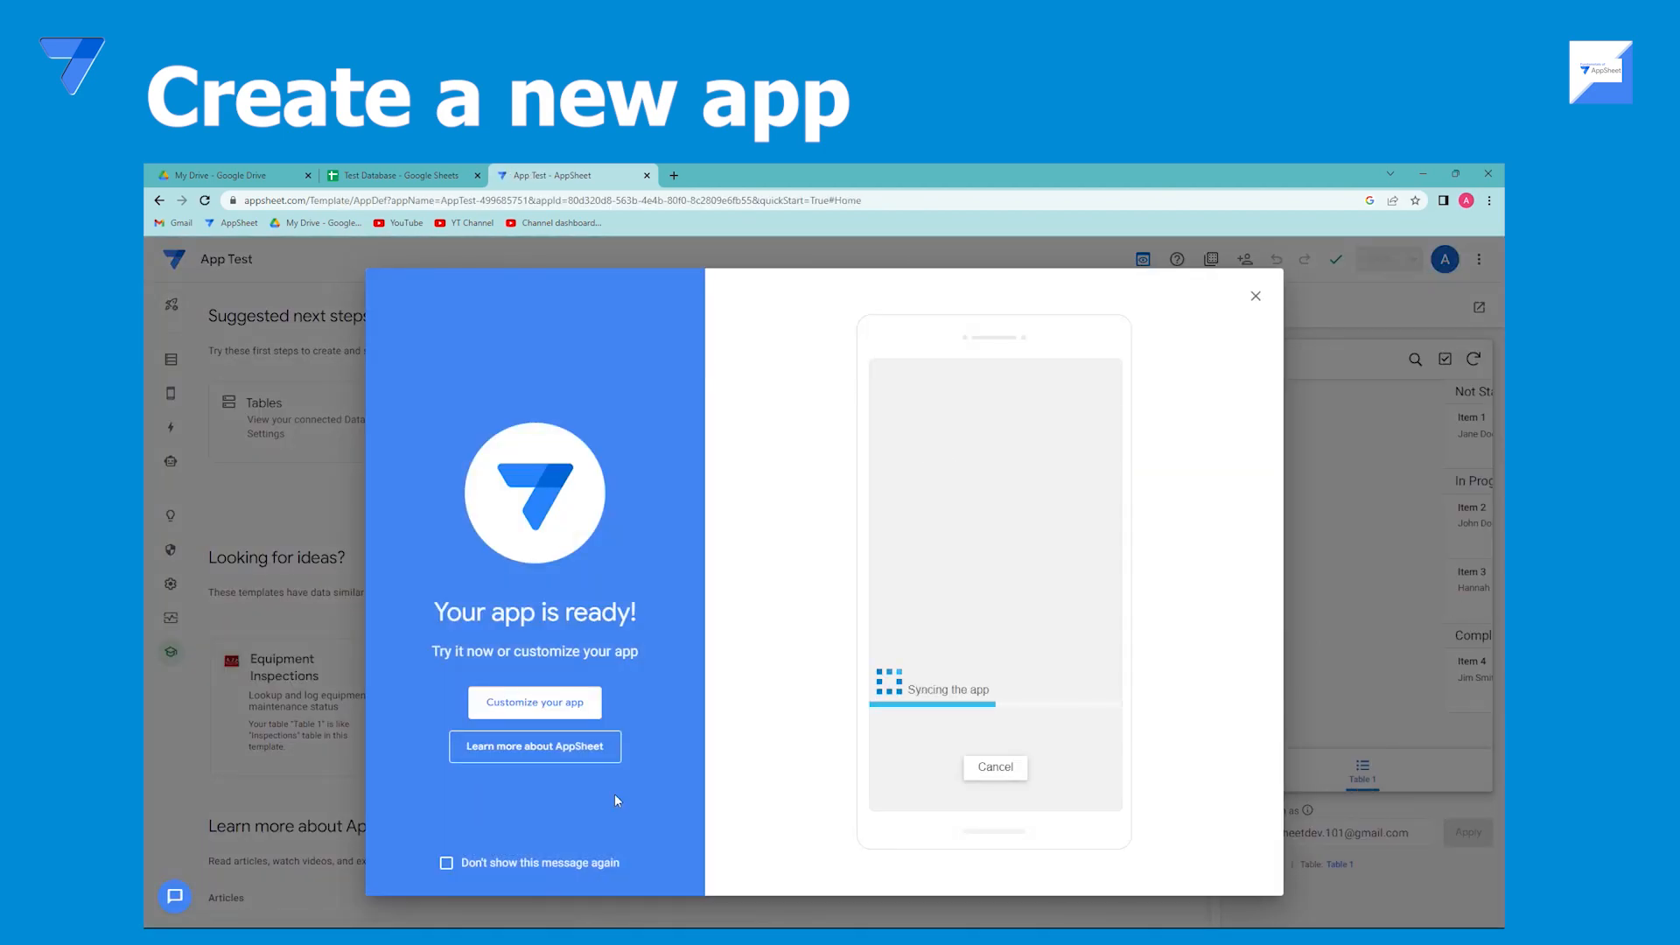
Open the app for customizing and delete the default Table 1 from its data.
left_click(557, 701)
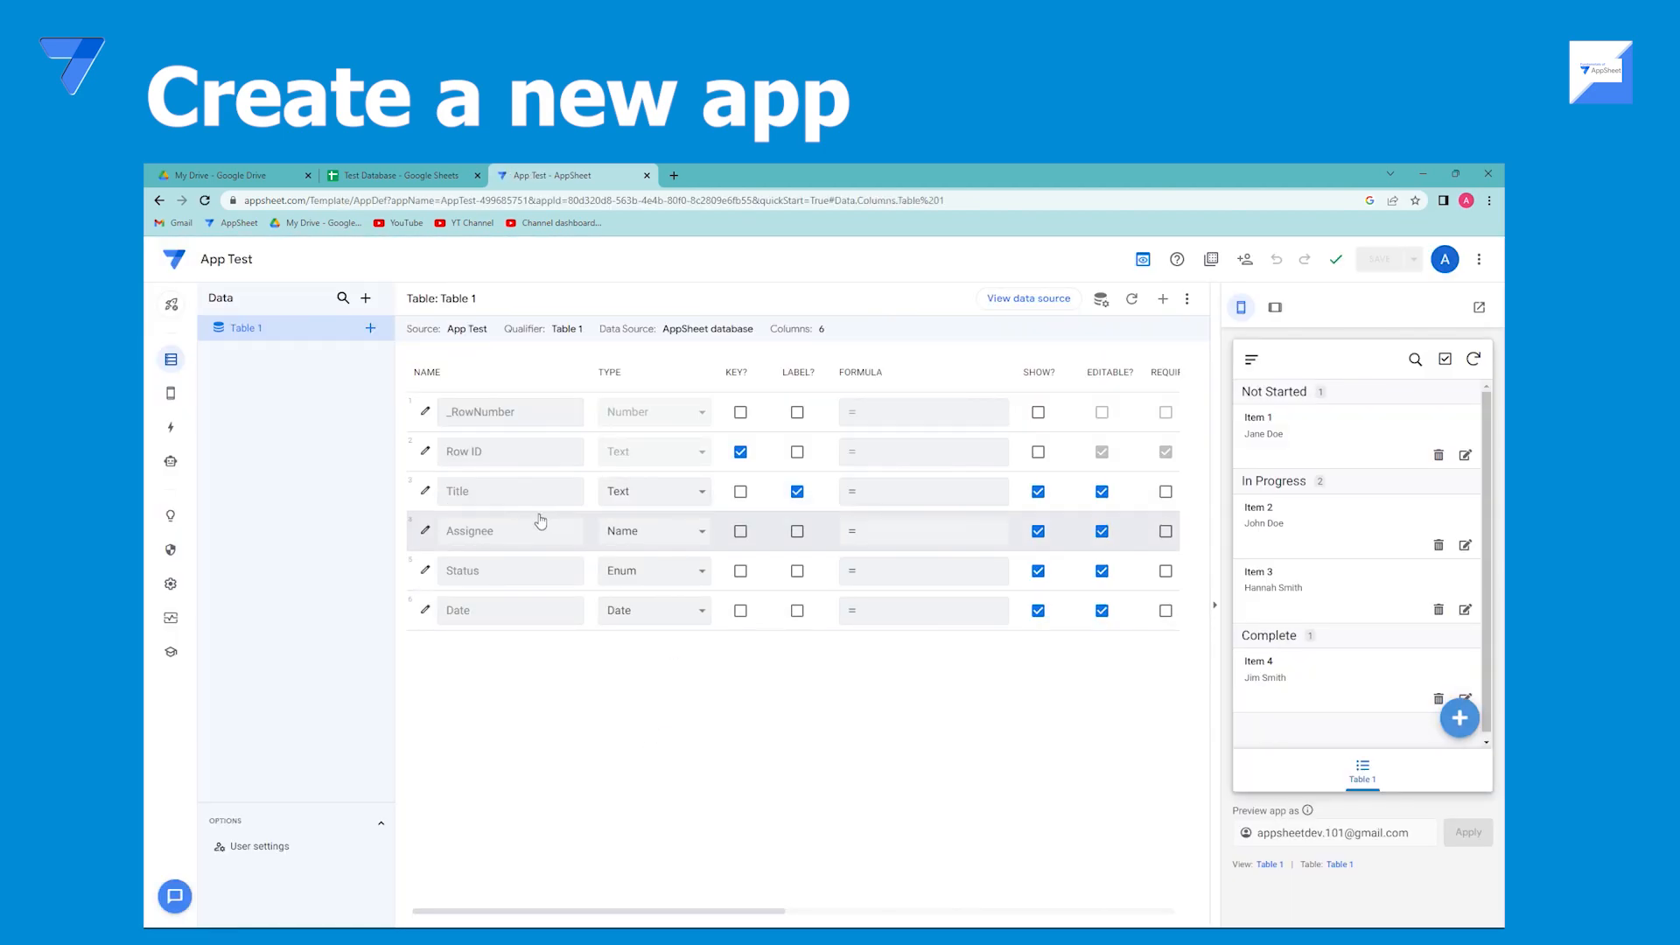
left_click(1186, 298)
left_click(1216, 341)
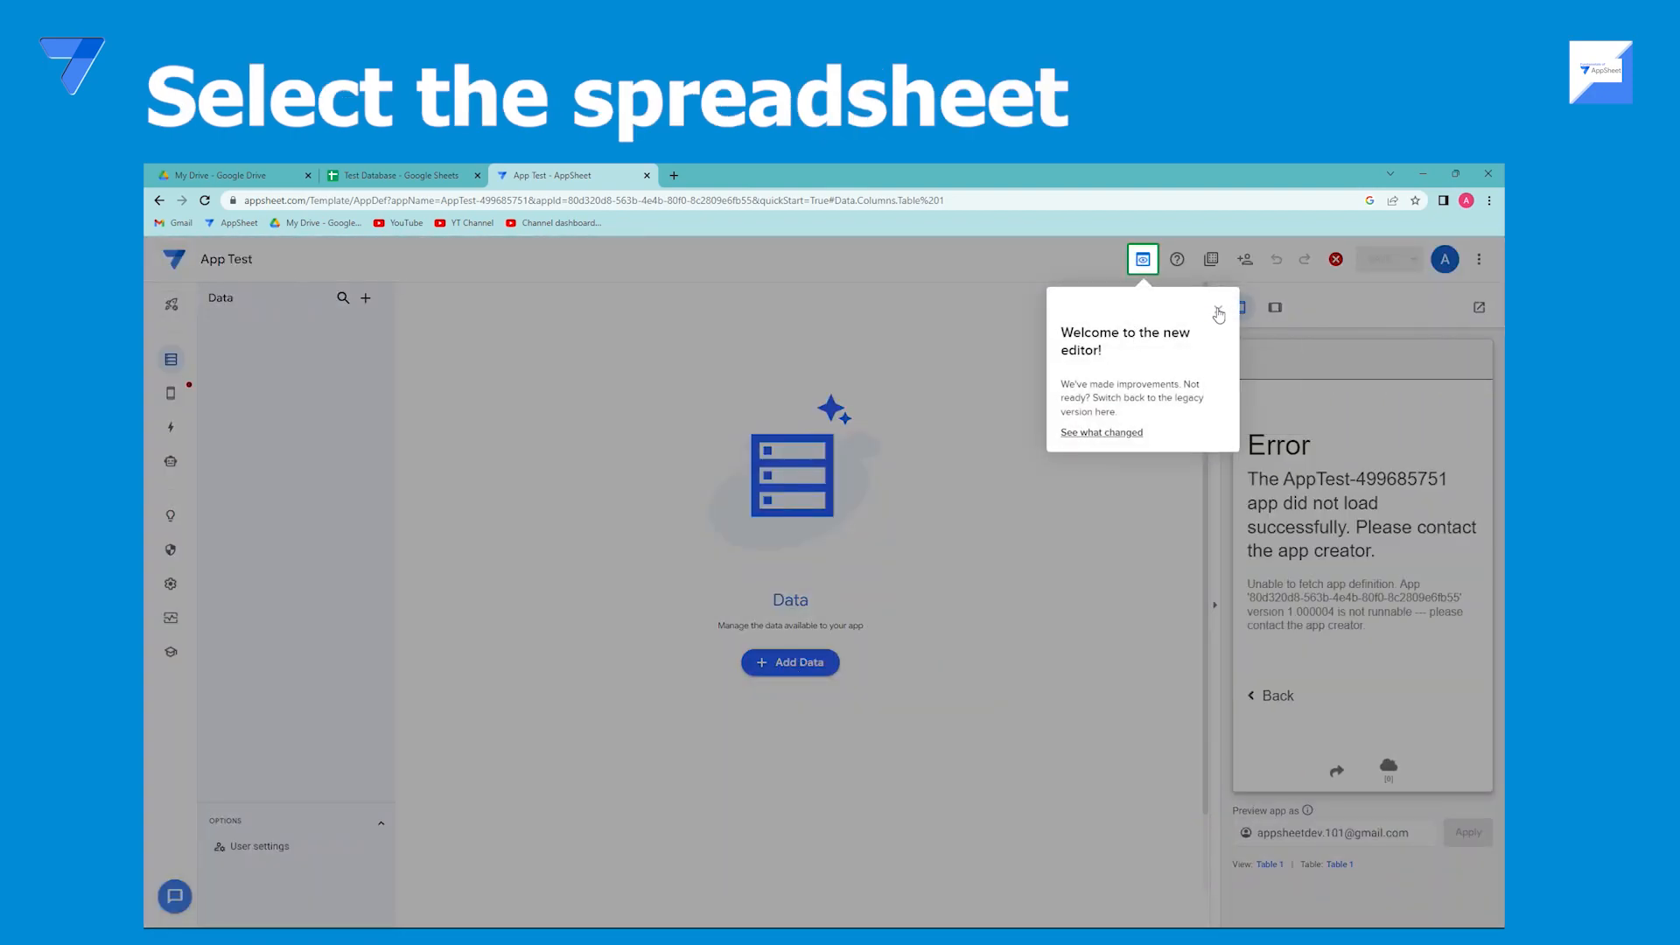
Add the Personal Info worksheet of the Test Database Google Sheet as a new table allowing updates, adds and deletes.
left_click(872, 587)
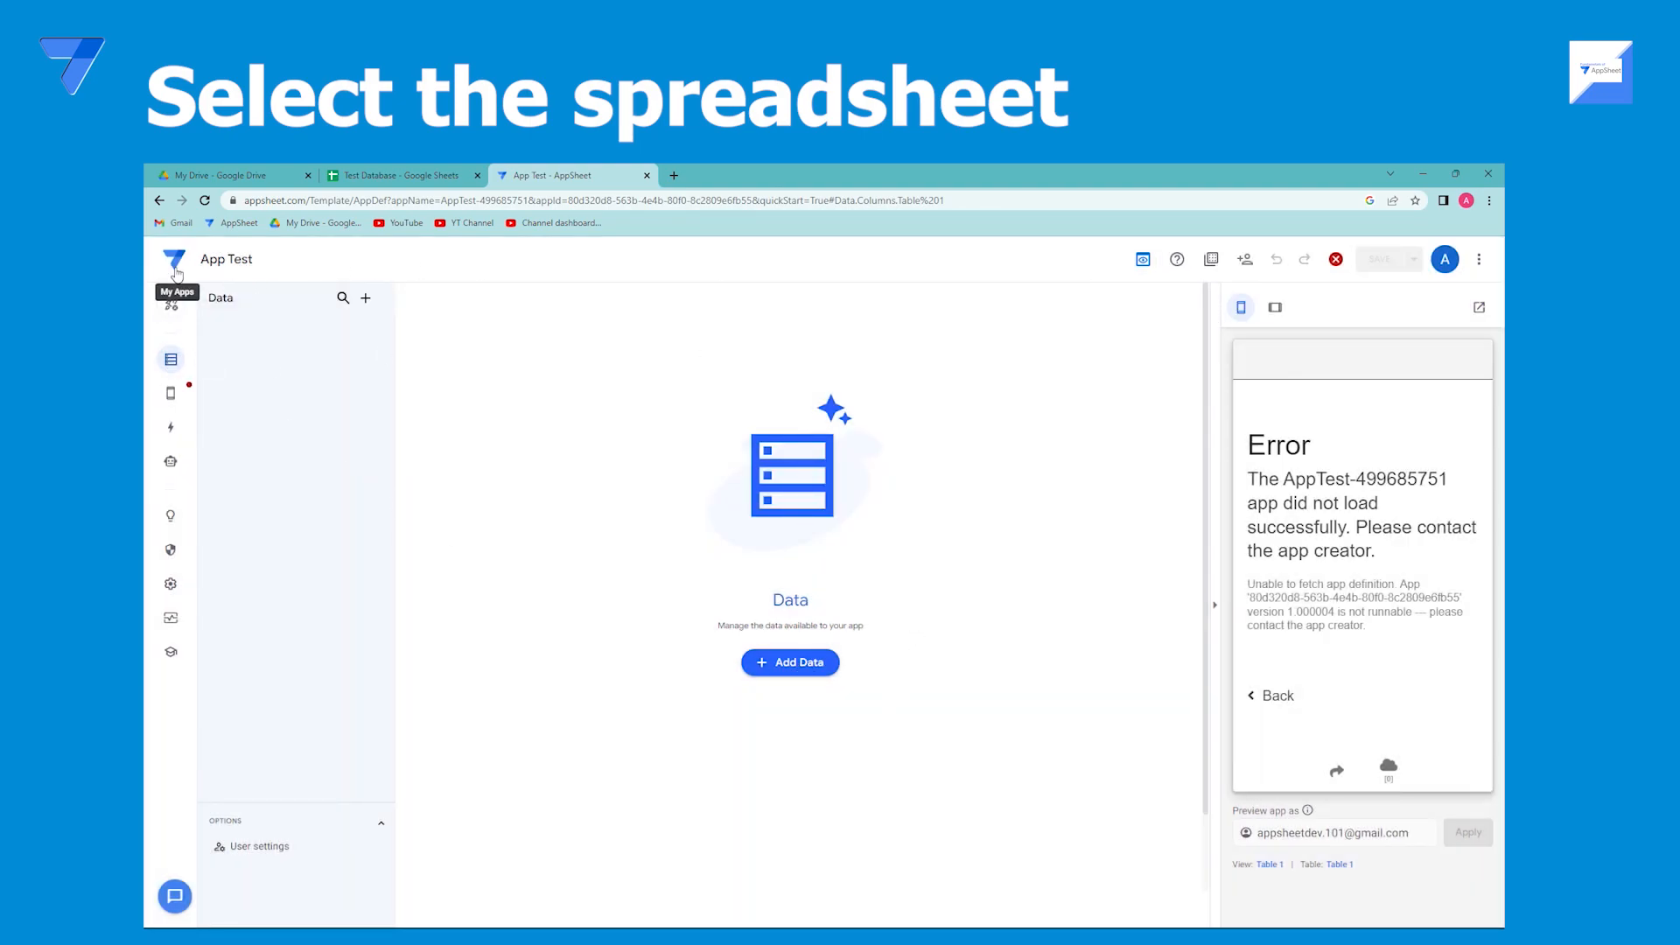
left_click(1139, 261)
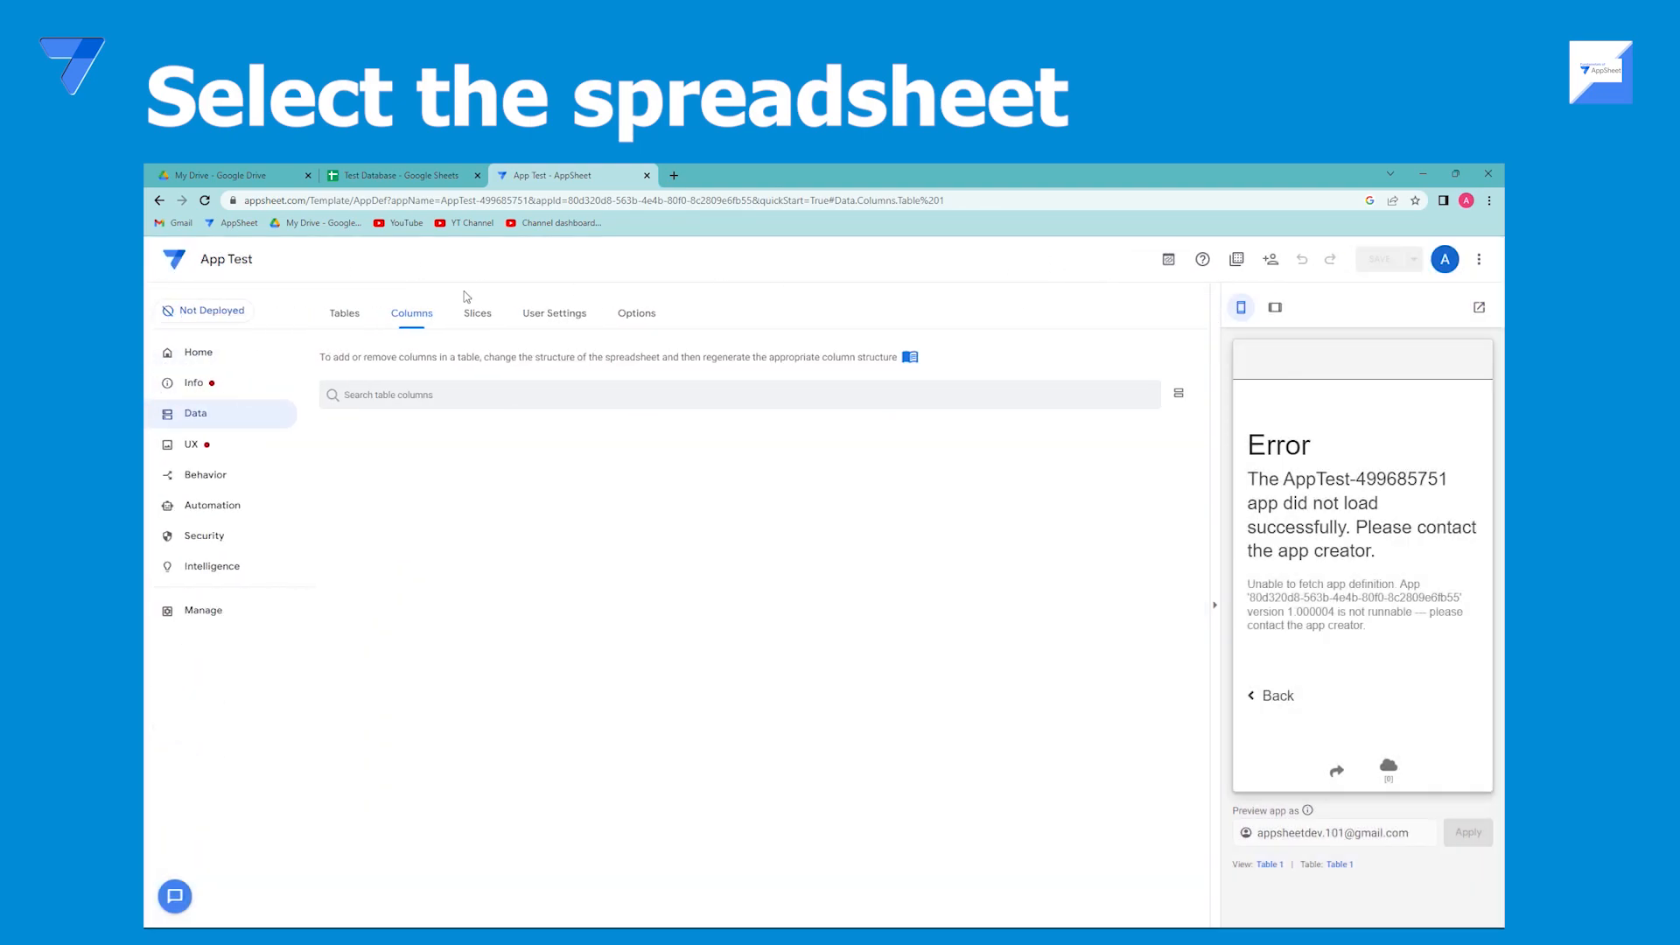
left_click(345, 315)
left_click(358, 419)
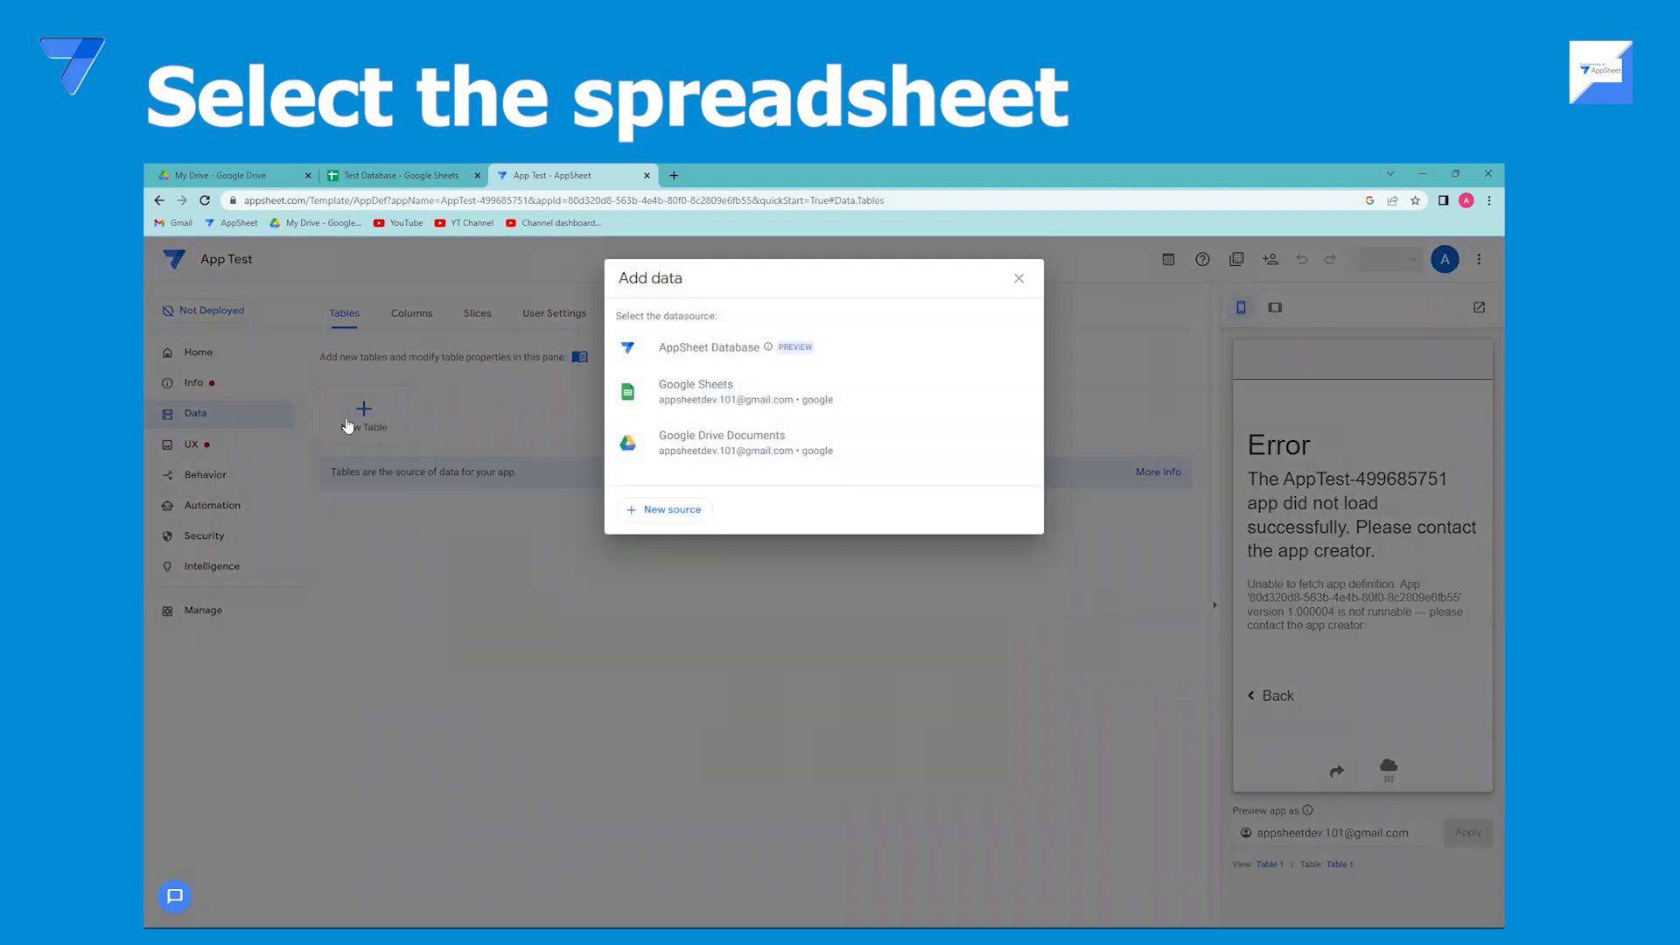
left_click(724, 398)
left_click(532, 555)
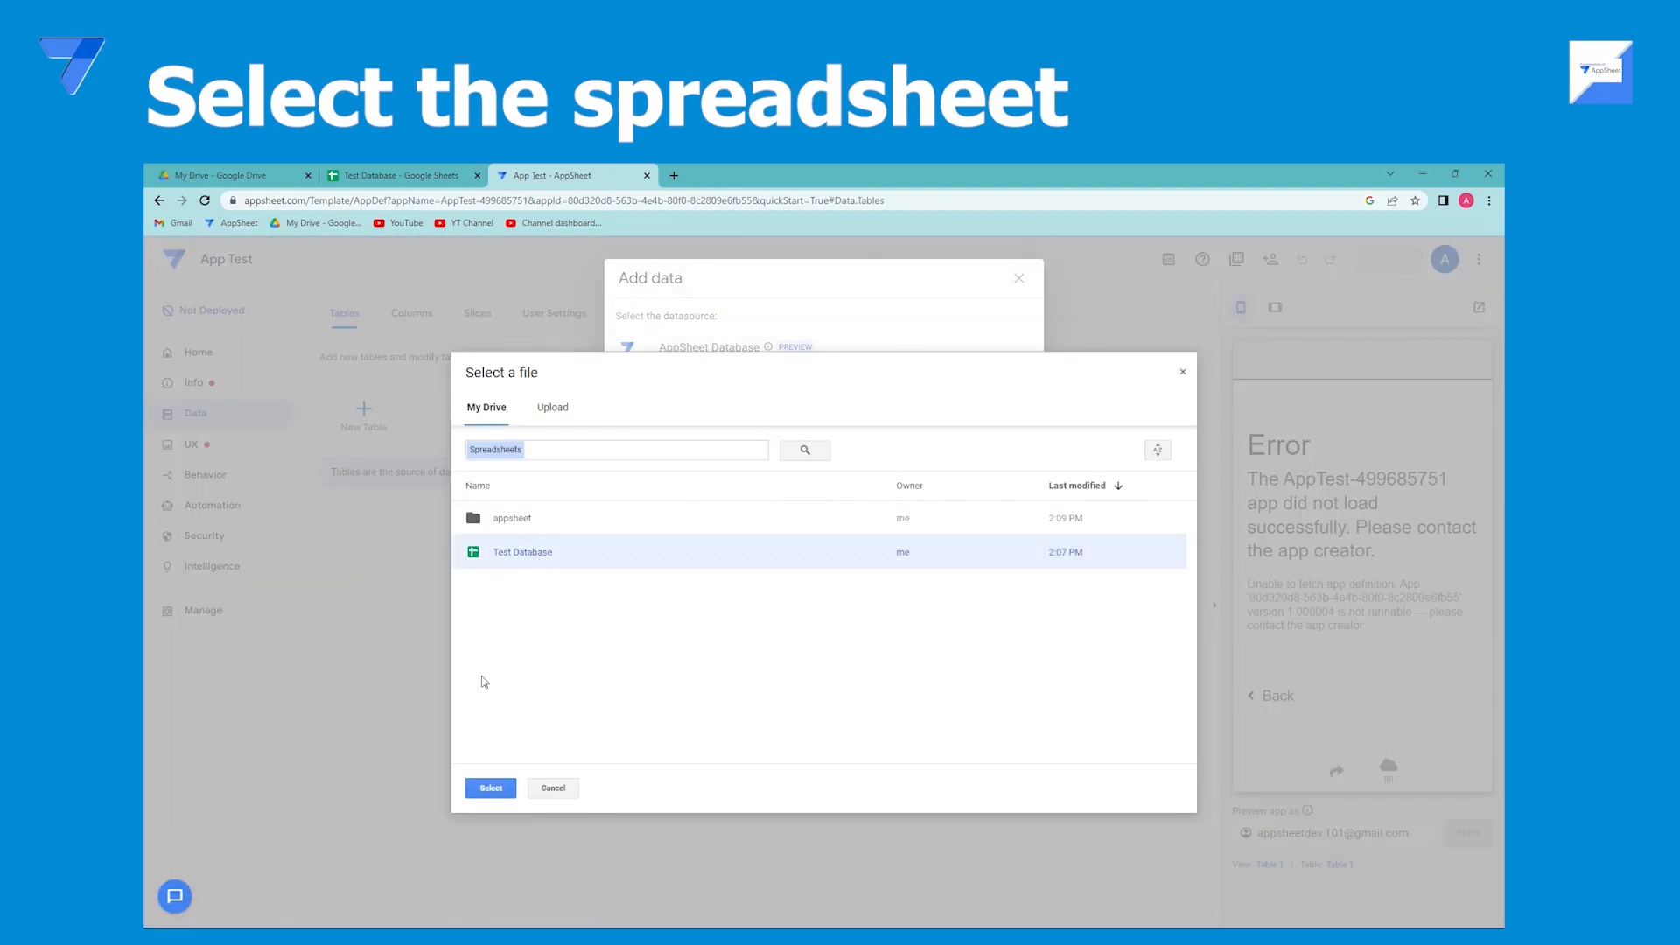
left_click(494, 787)
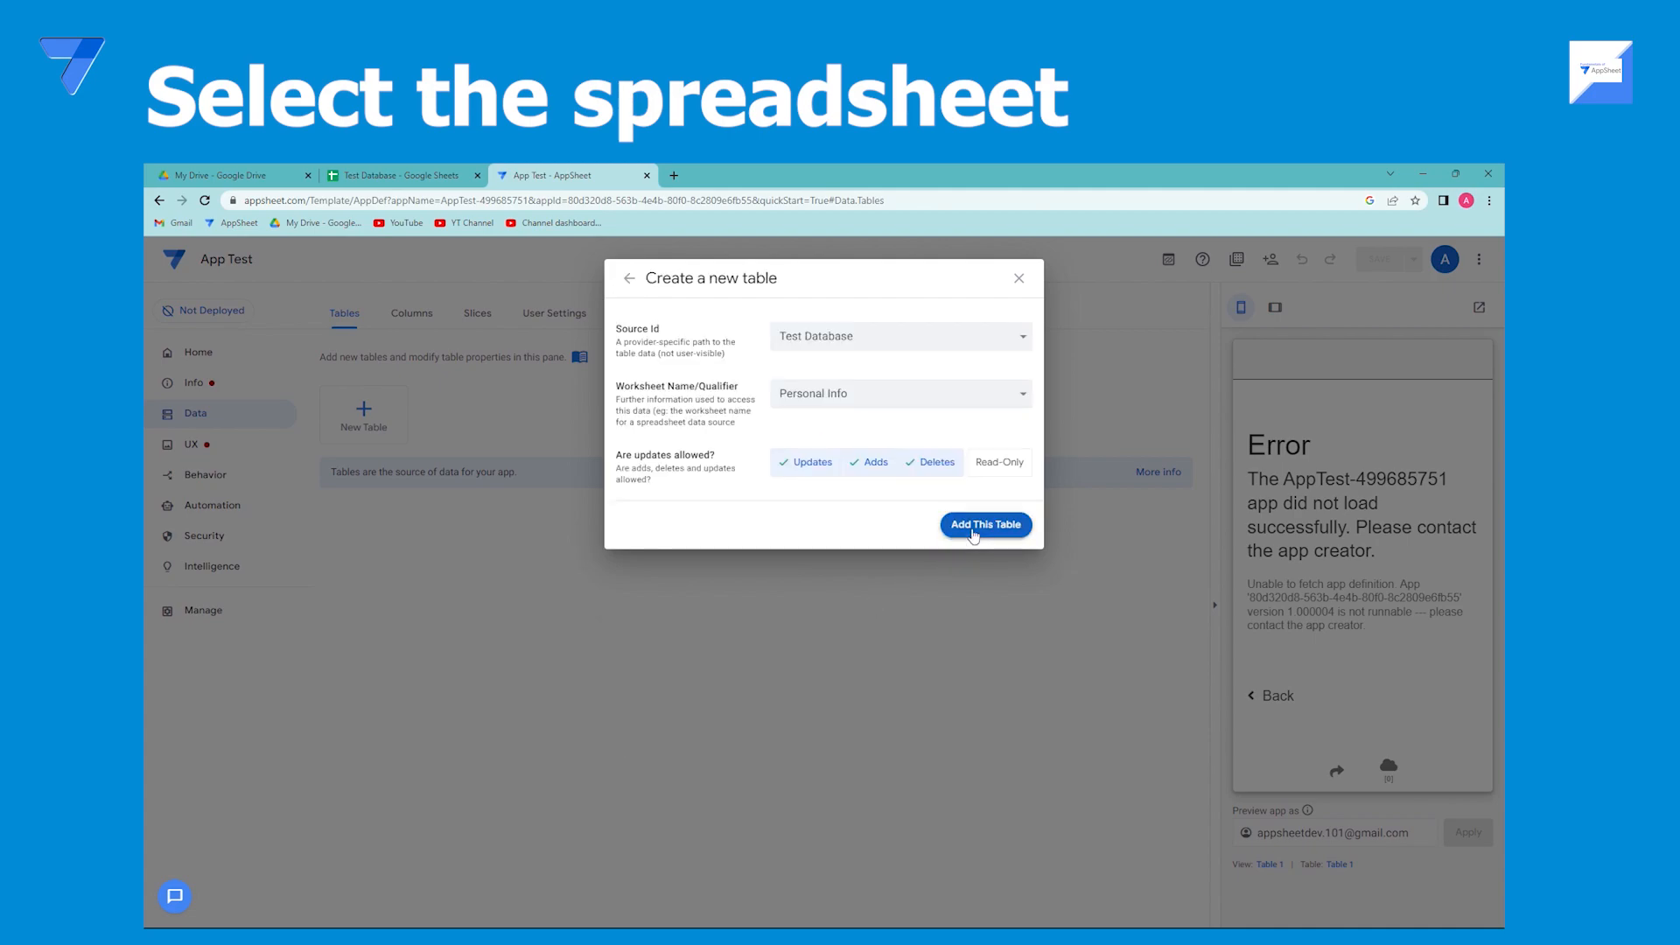
left_click(959, 530)
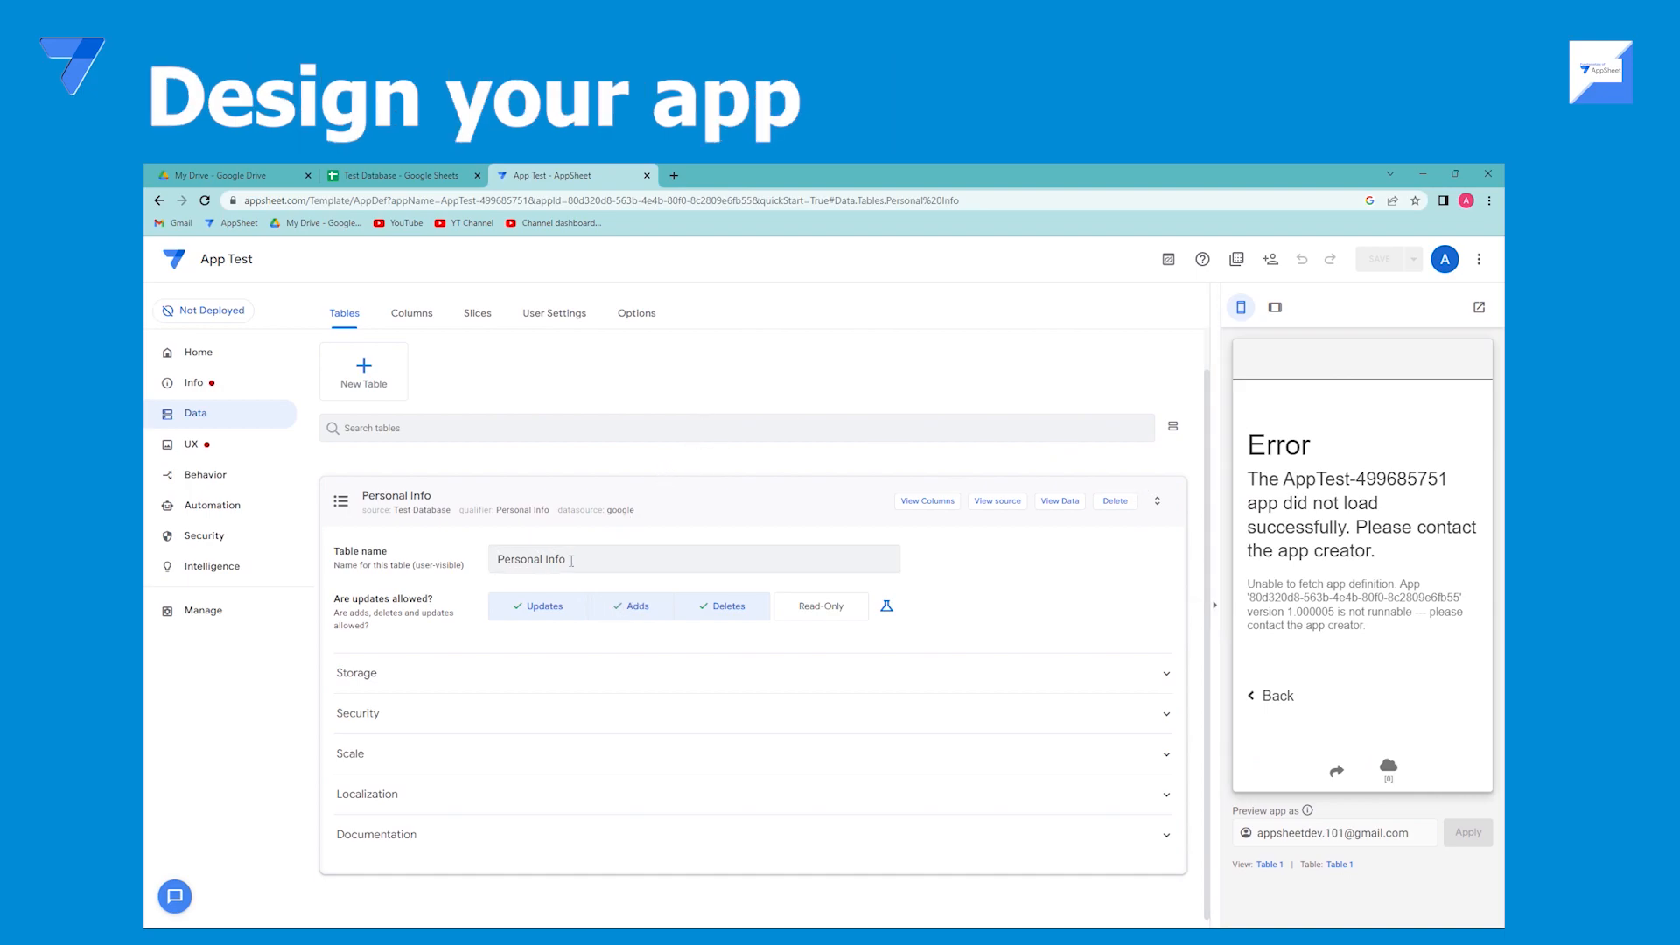
Open the column list of the Personal Info table.
left_click(682, 500)
left_click(408, 317)
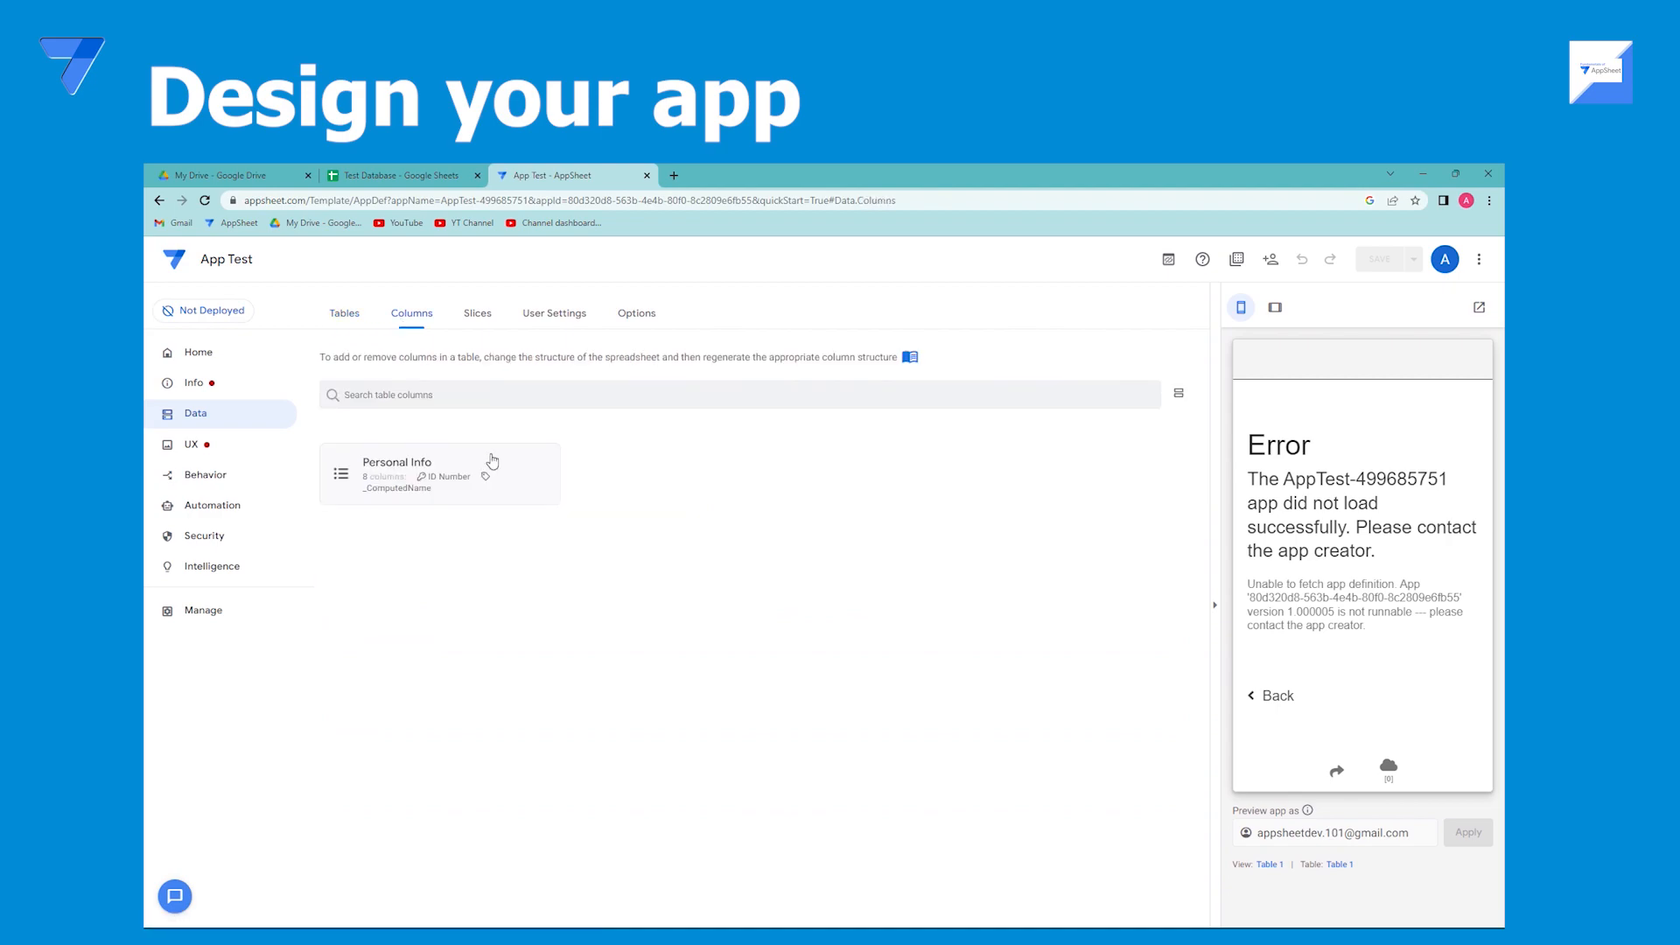
left_click(492, 461)
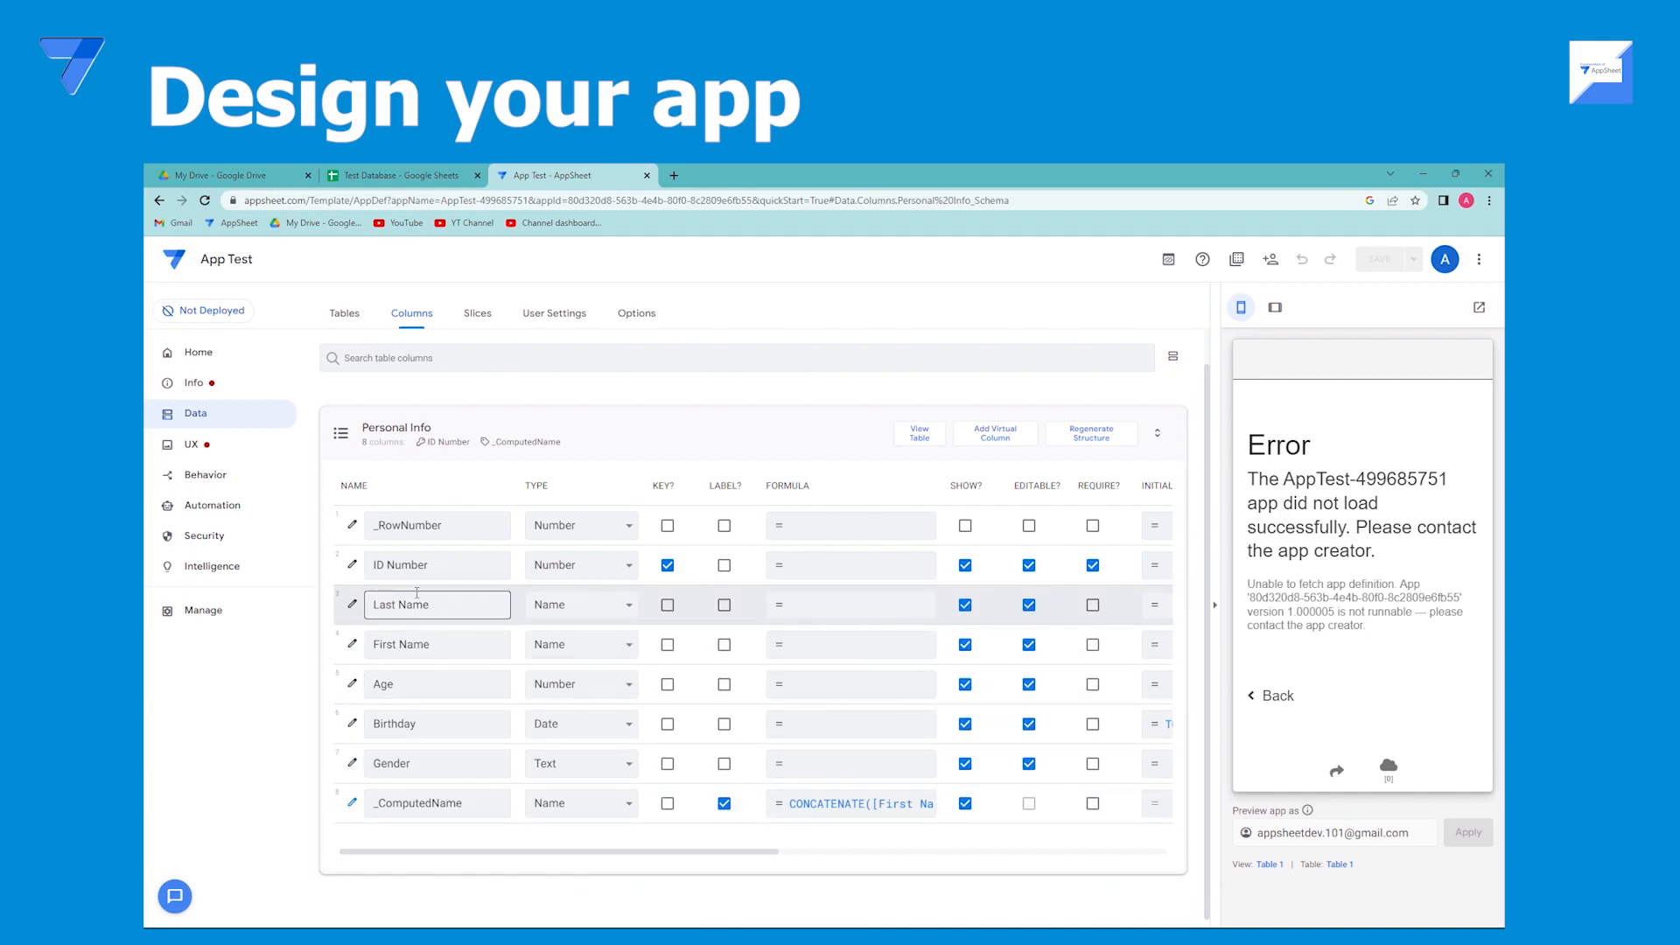
Delete the broken Table 1 view from the app's primary views.
left_click(204, 445)
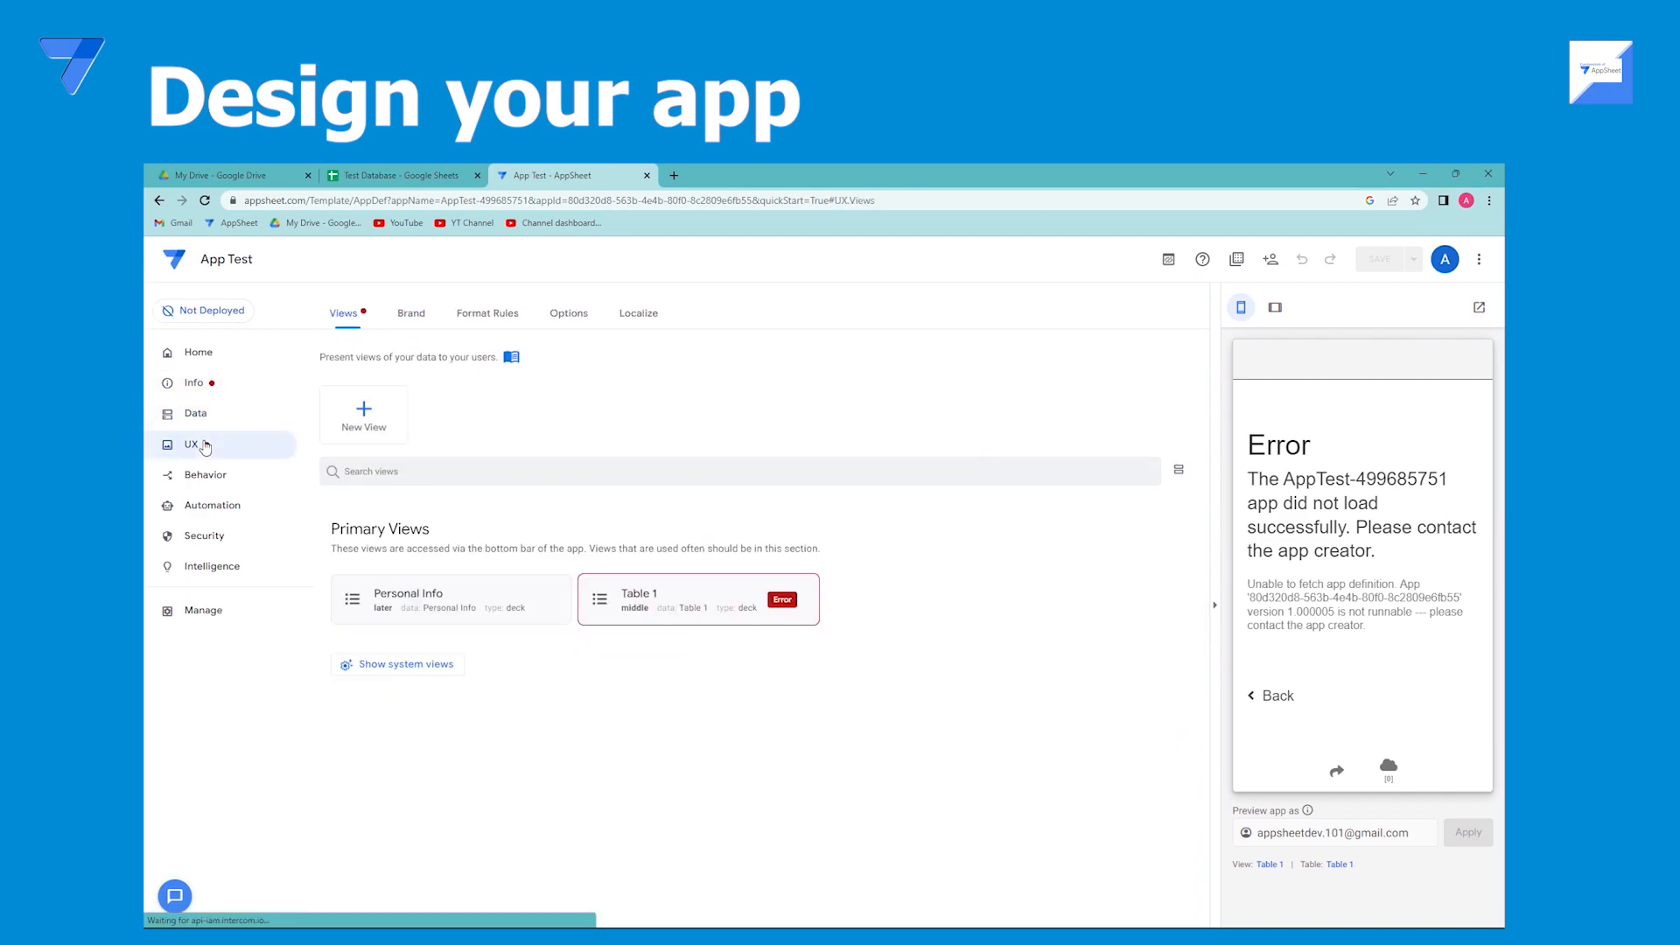
left_click(1215, 605)
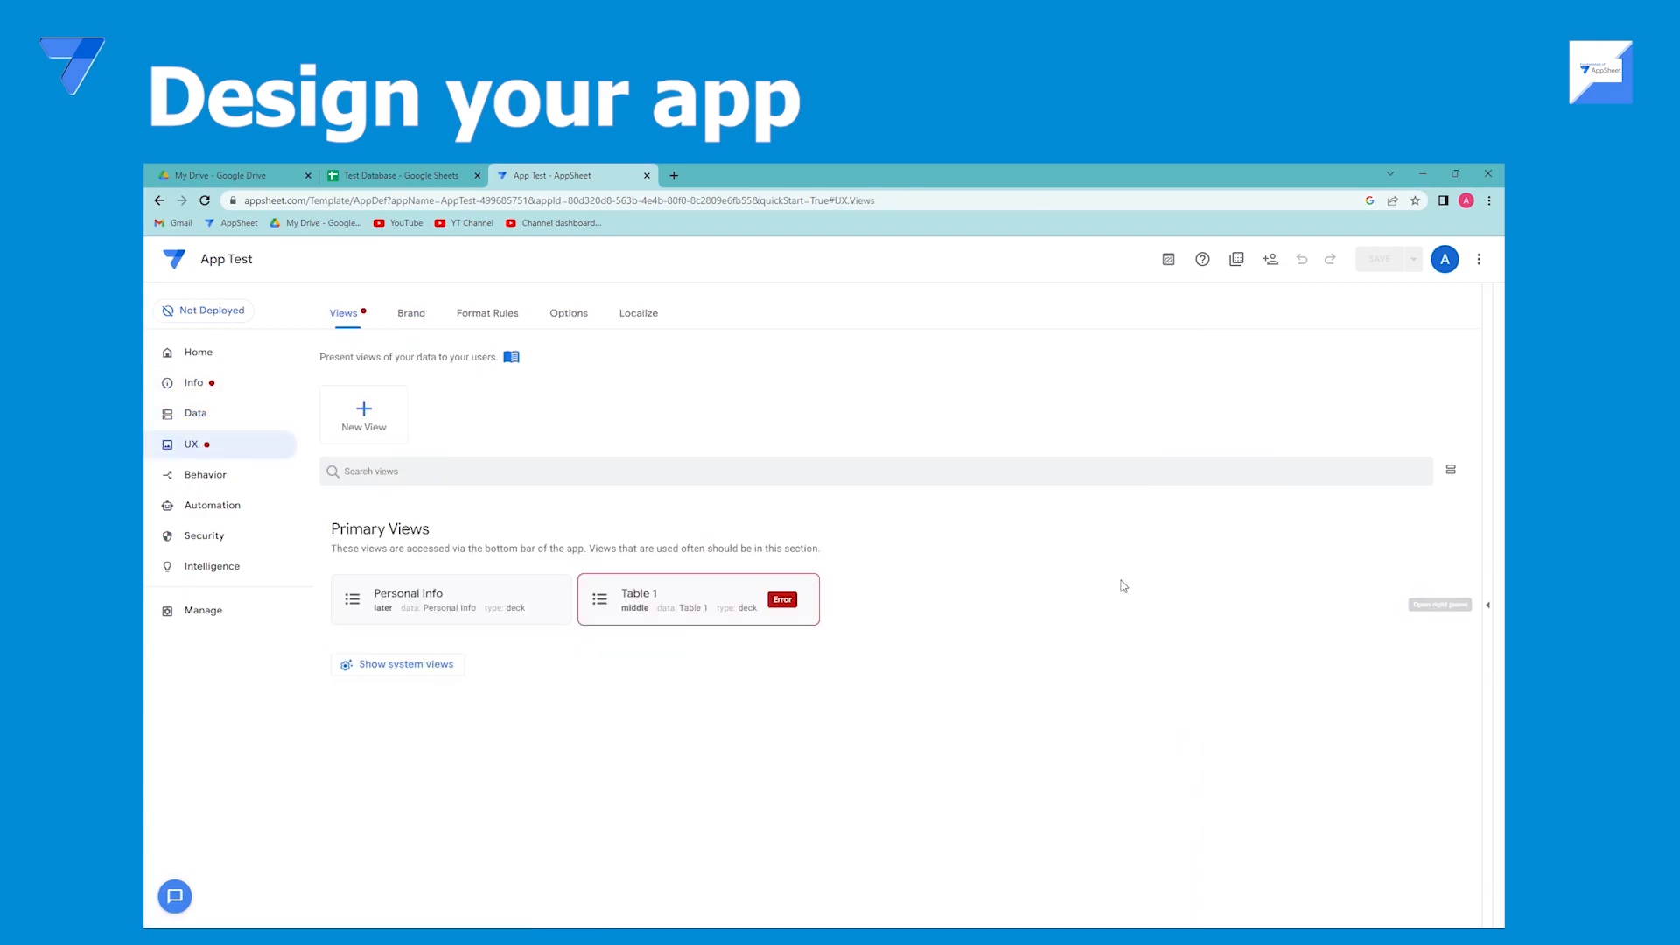
left_click(742, 591)
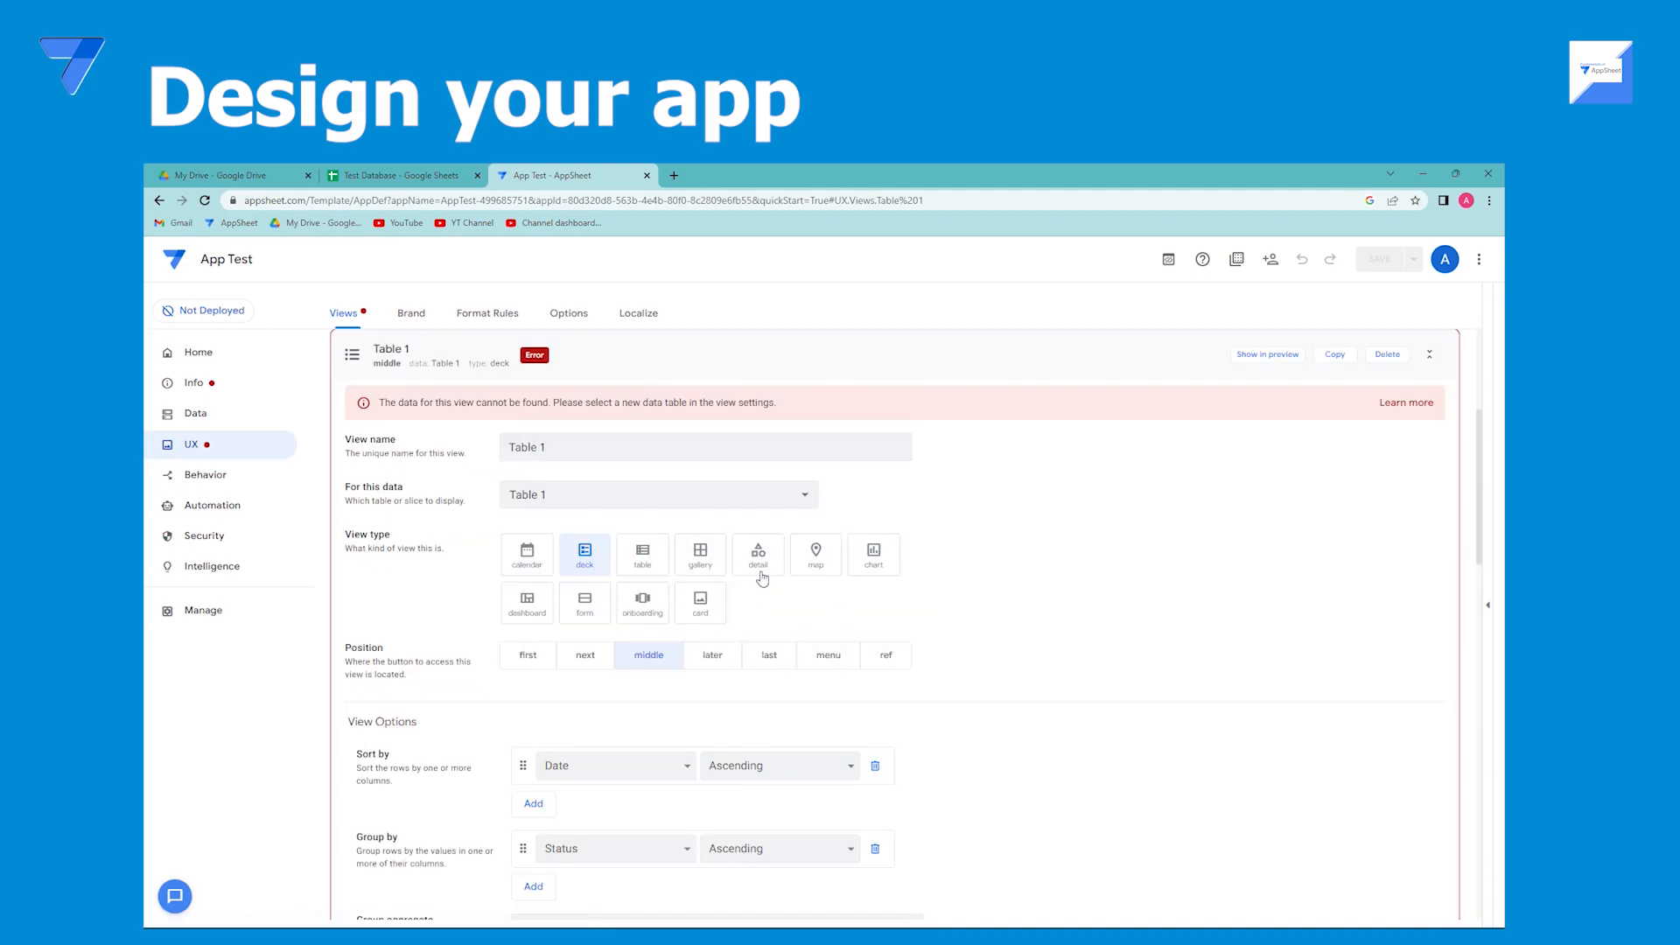
left_click(1387, 354)
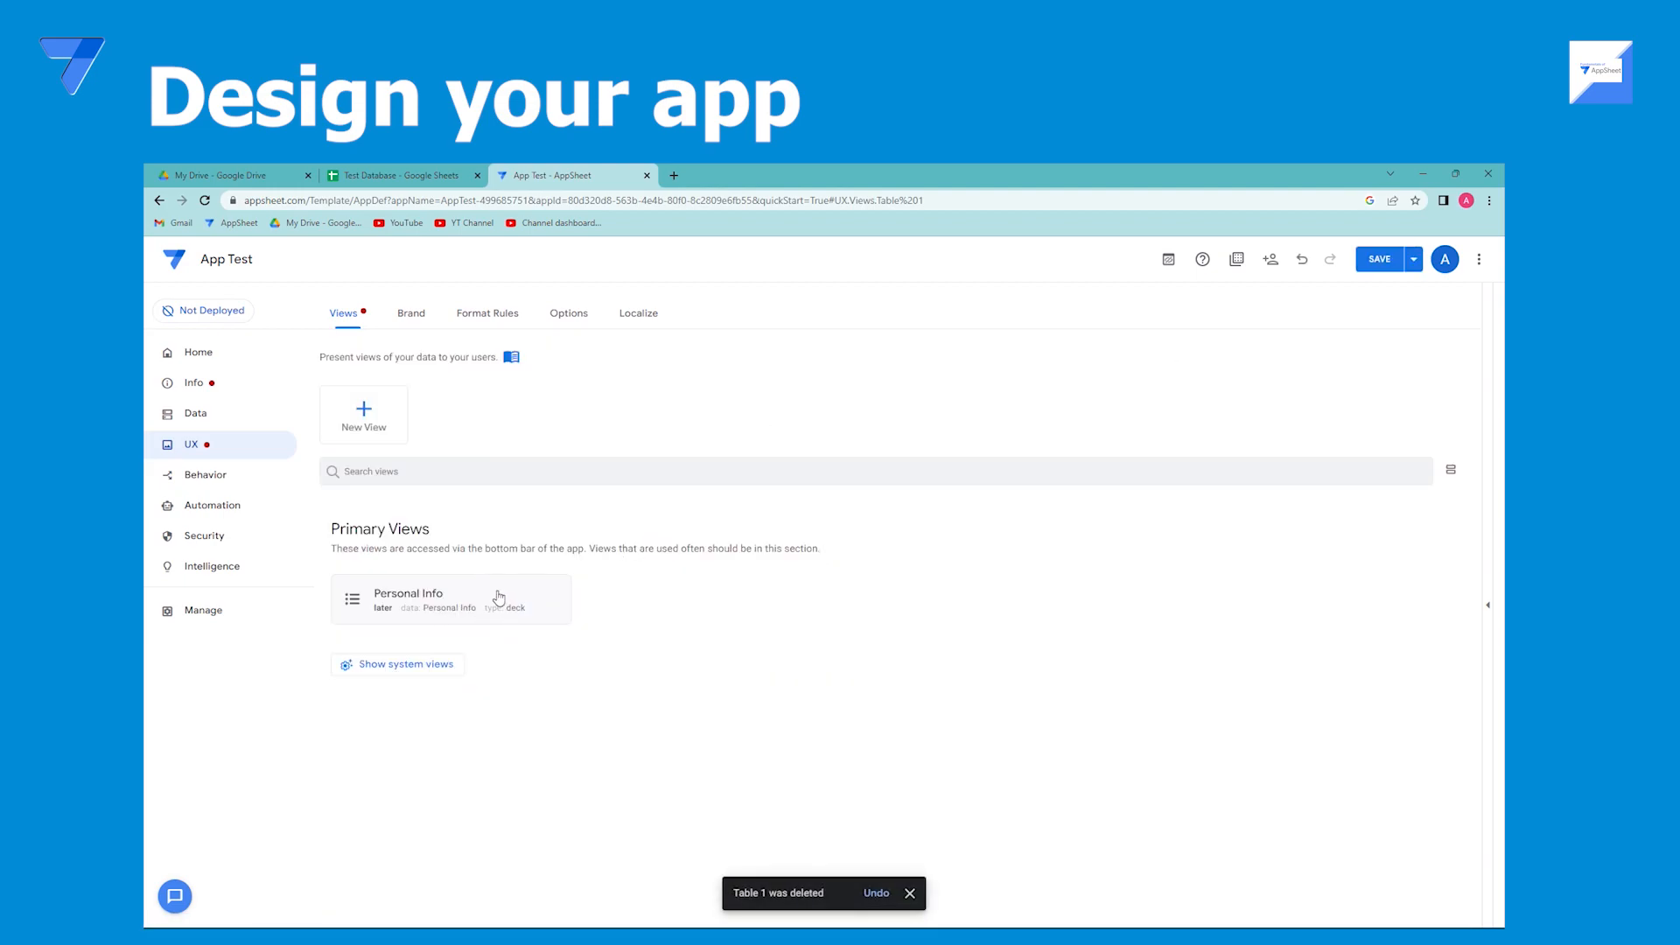
Set the Personal Info view's position to first and its view type to table.
left_click(506, 593)
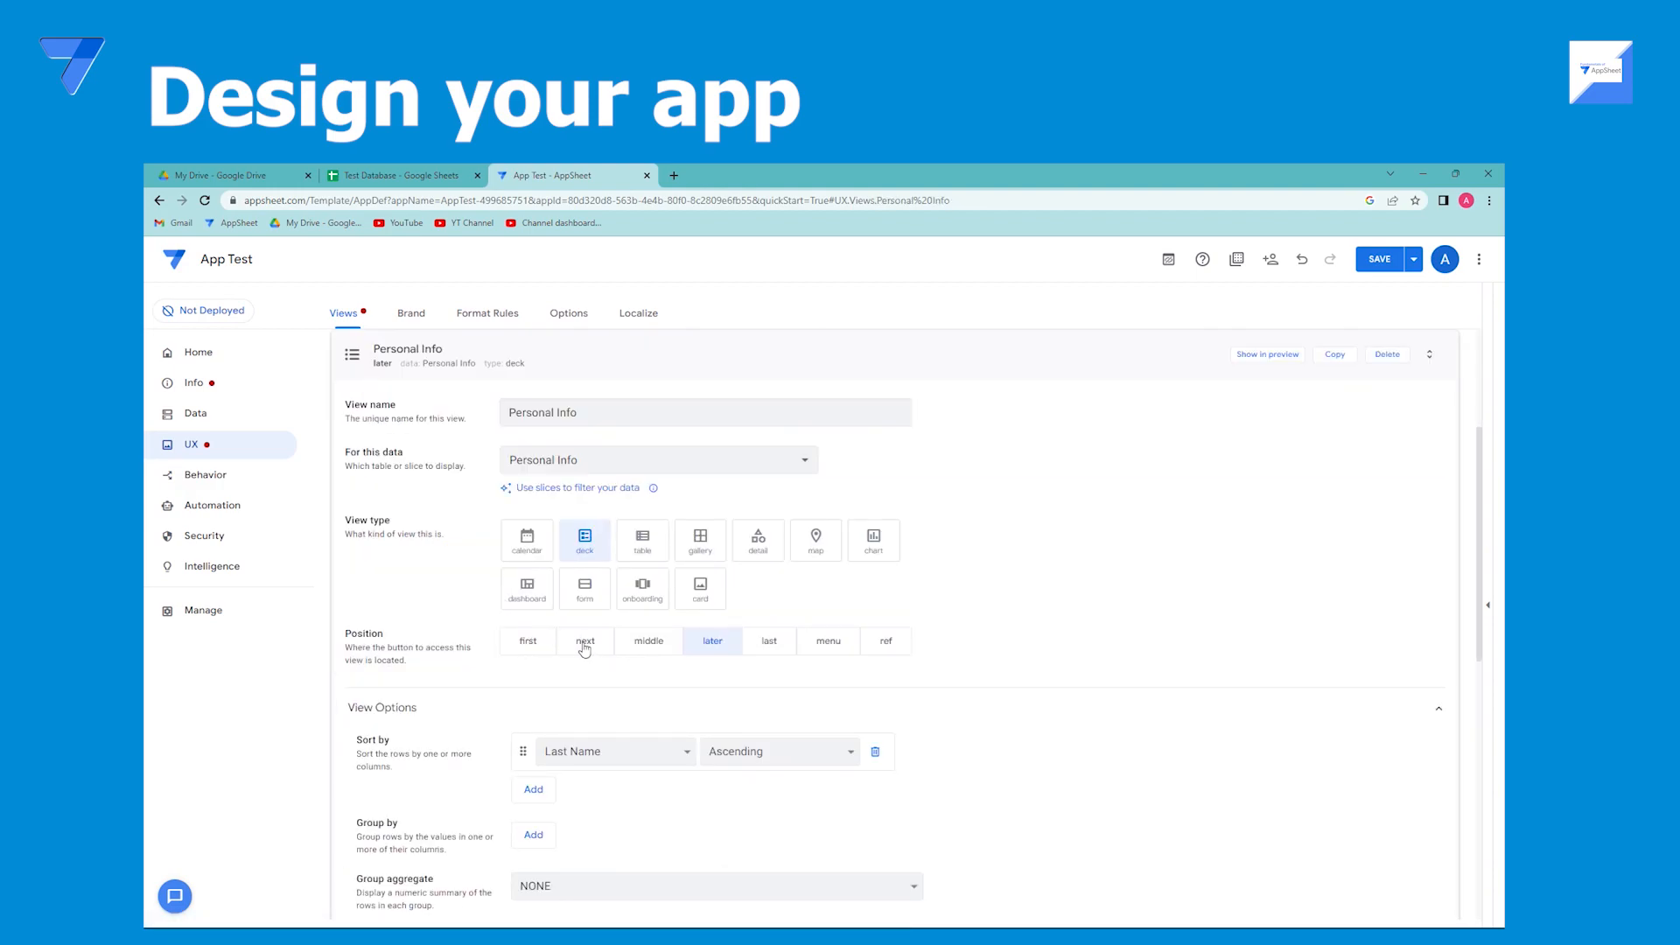
left_click(585, 644)
left_click(542, 640)
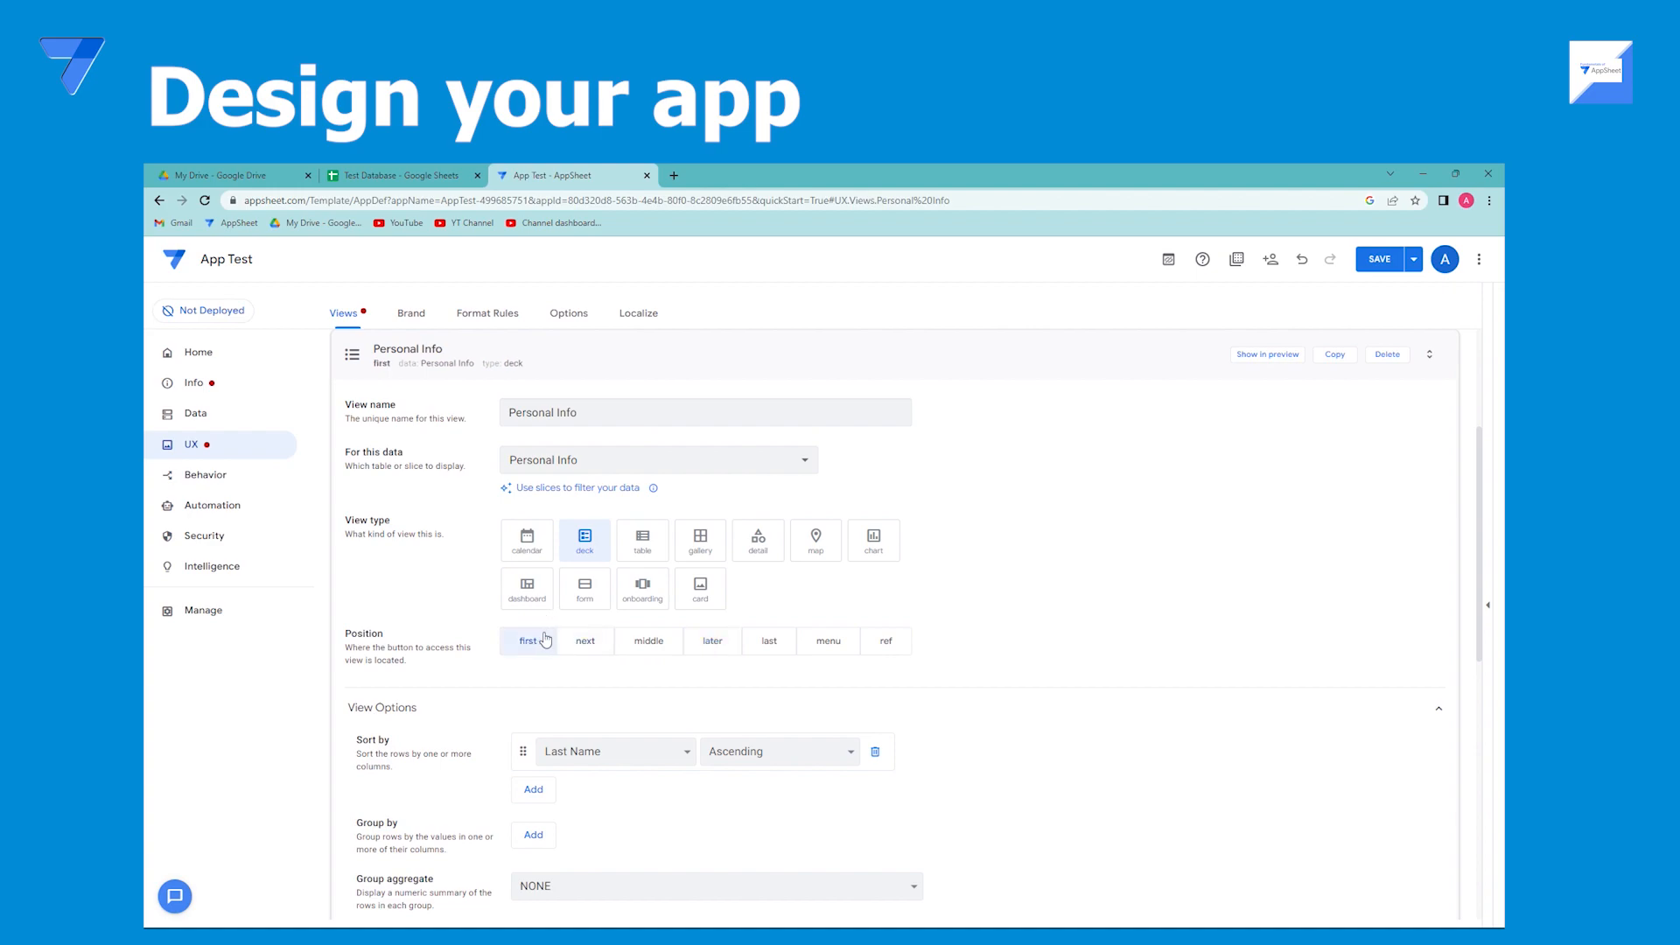
left_click(649, 551)
left_click(585, 363)
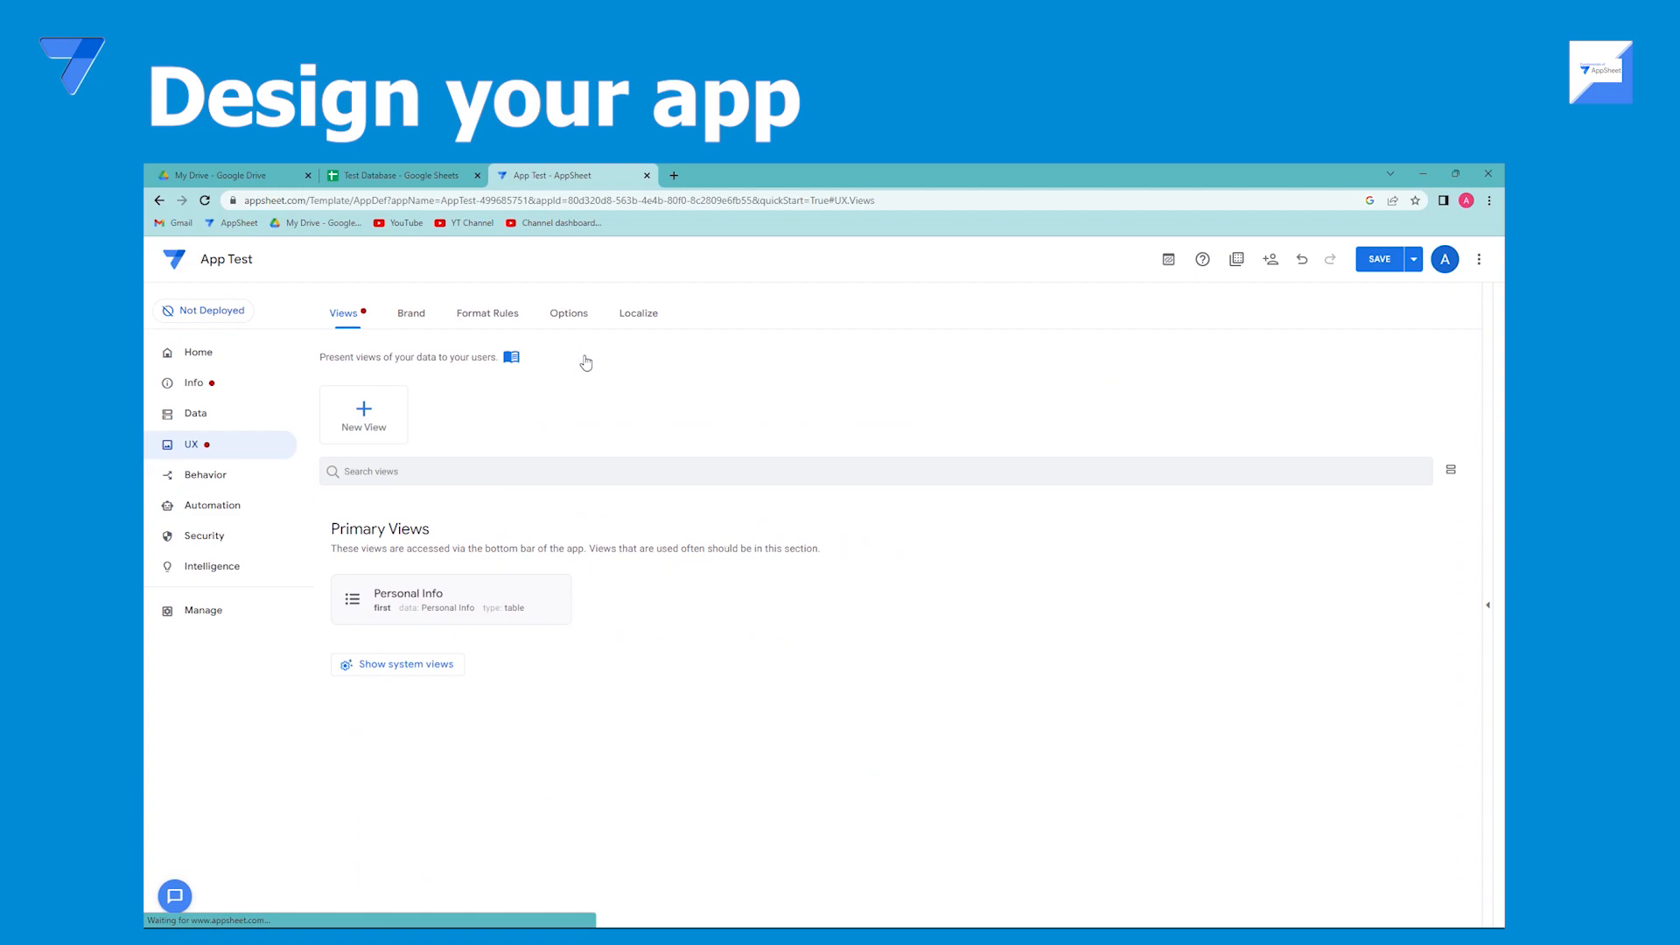
Browse the Behavior, Data, Info and Automation sections of the editor and return to the views.
left_click(206, 475)
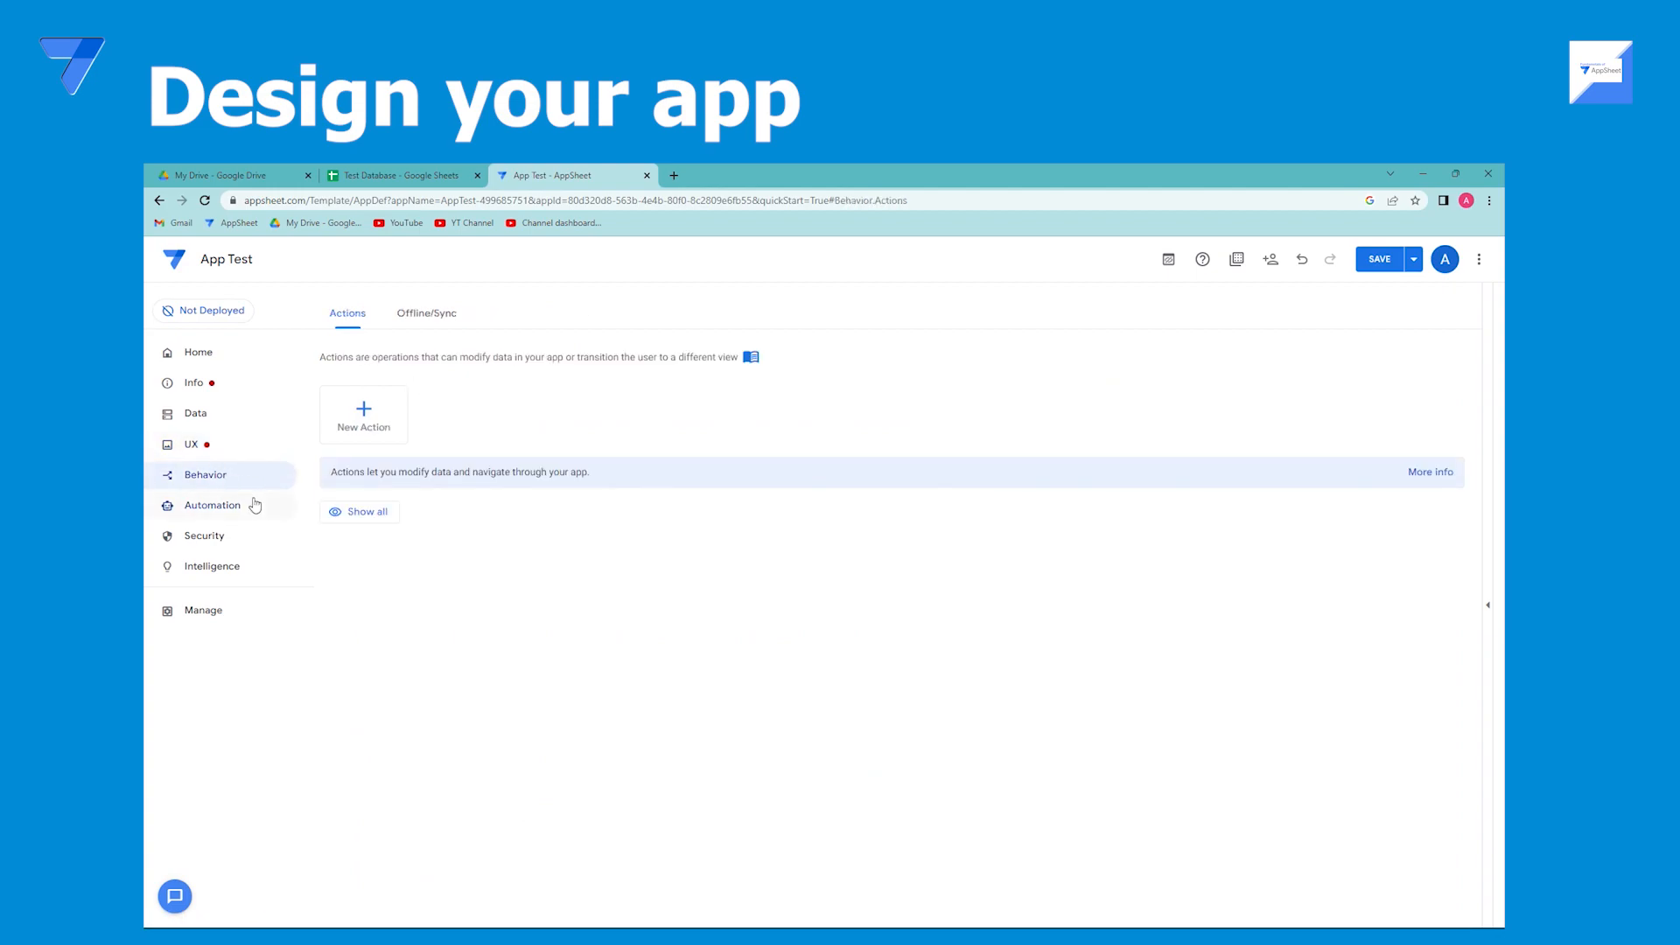
left_click(205, 416)
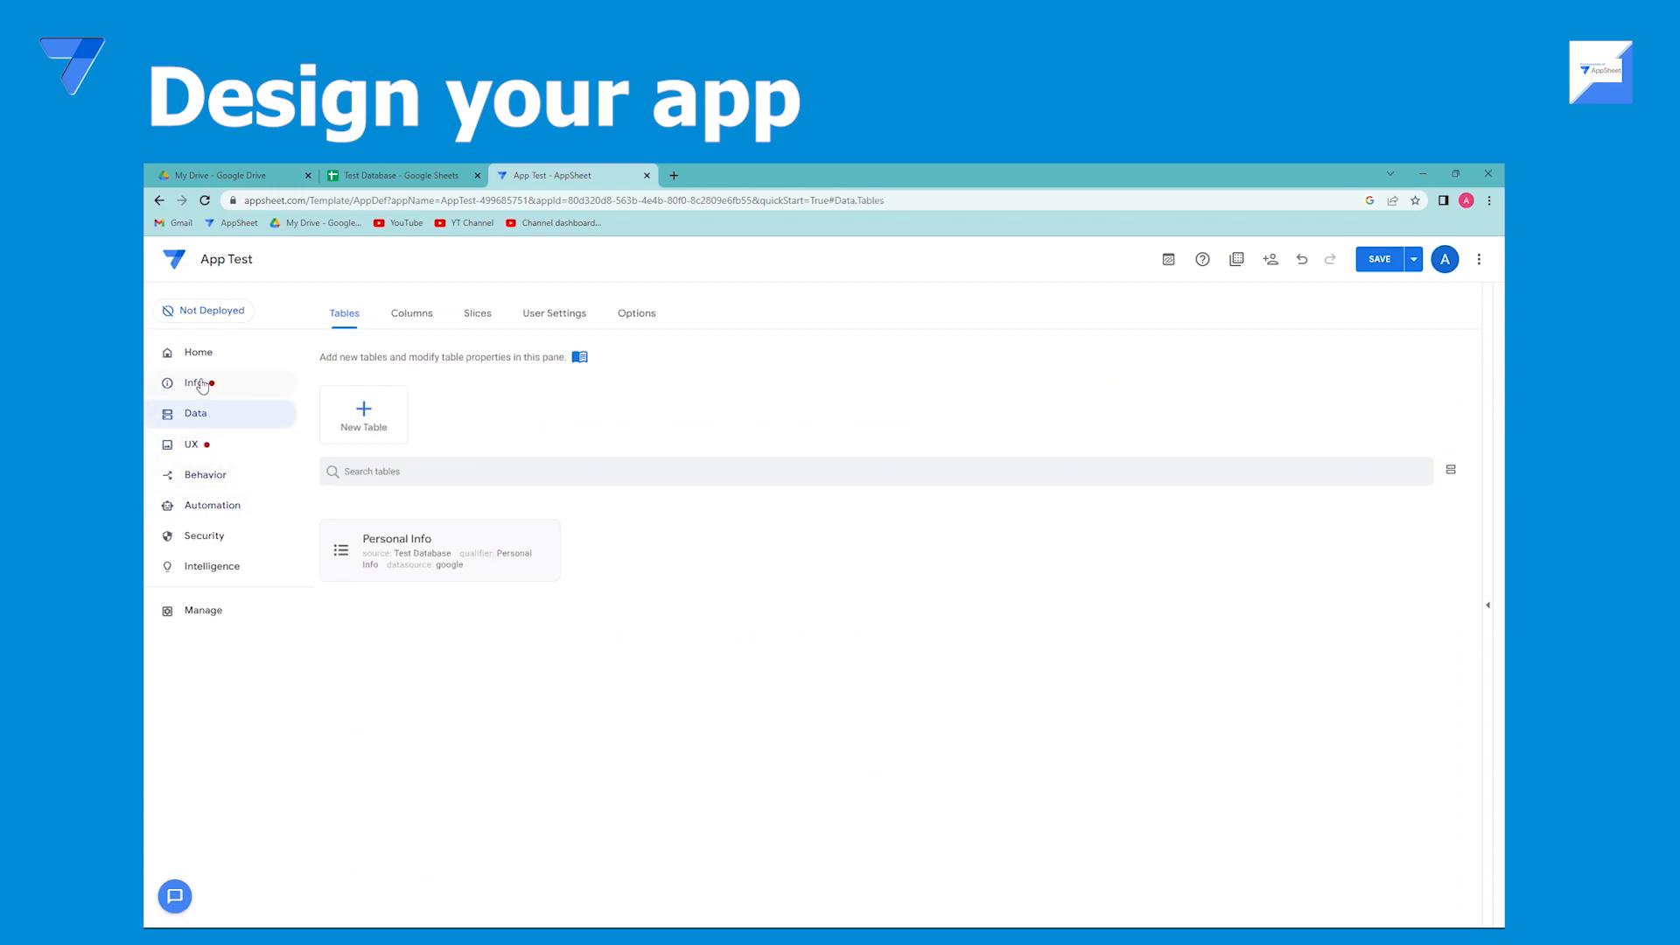
left_click(200, 384)
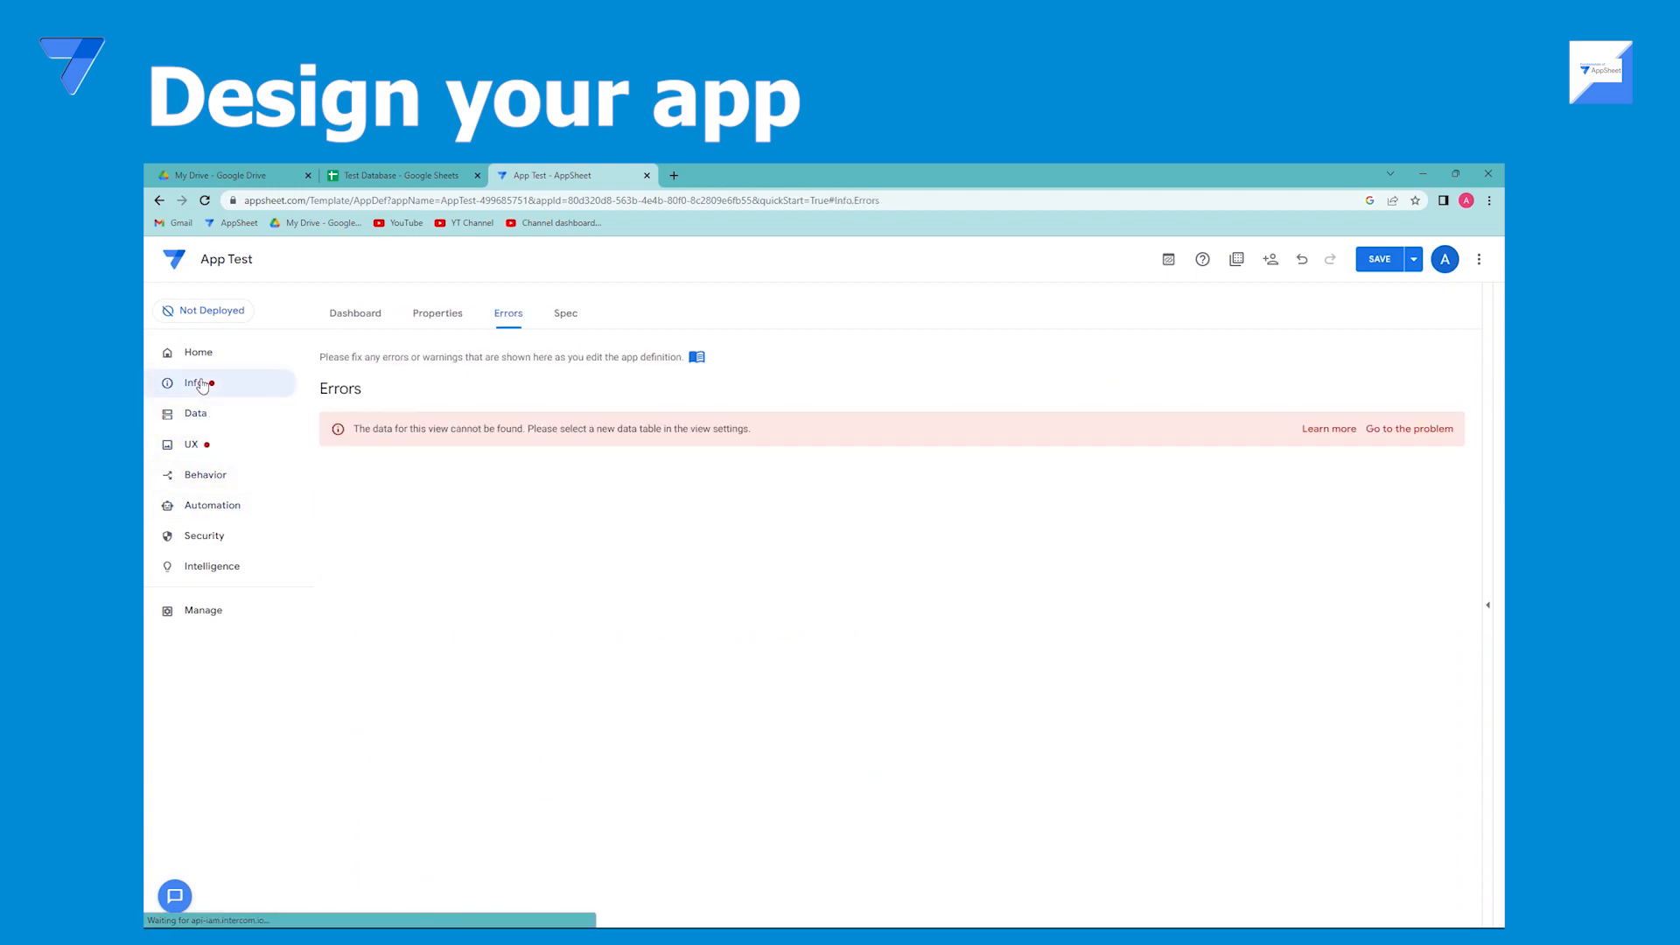
left_click(208, 507)
left_click(201, 446)
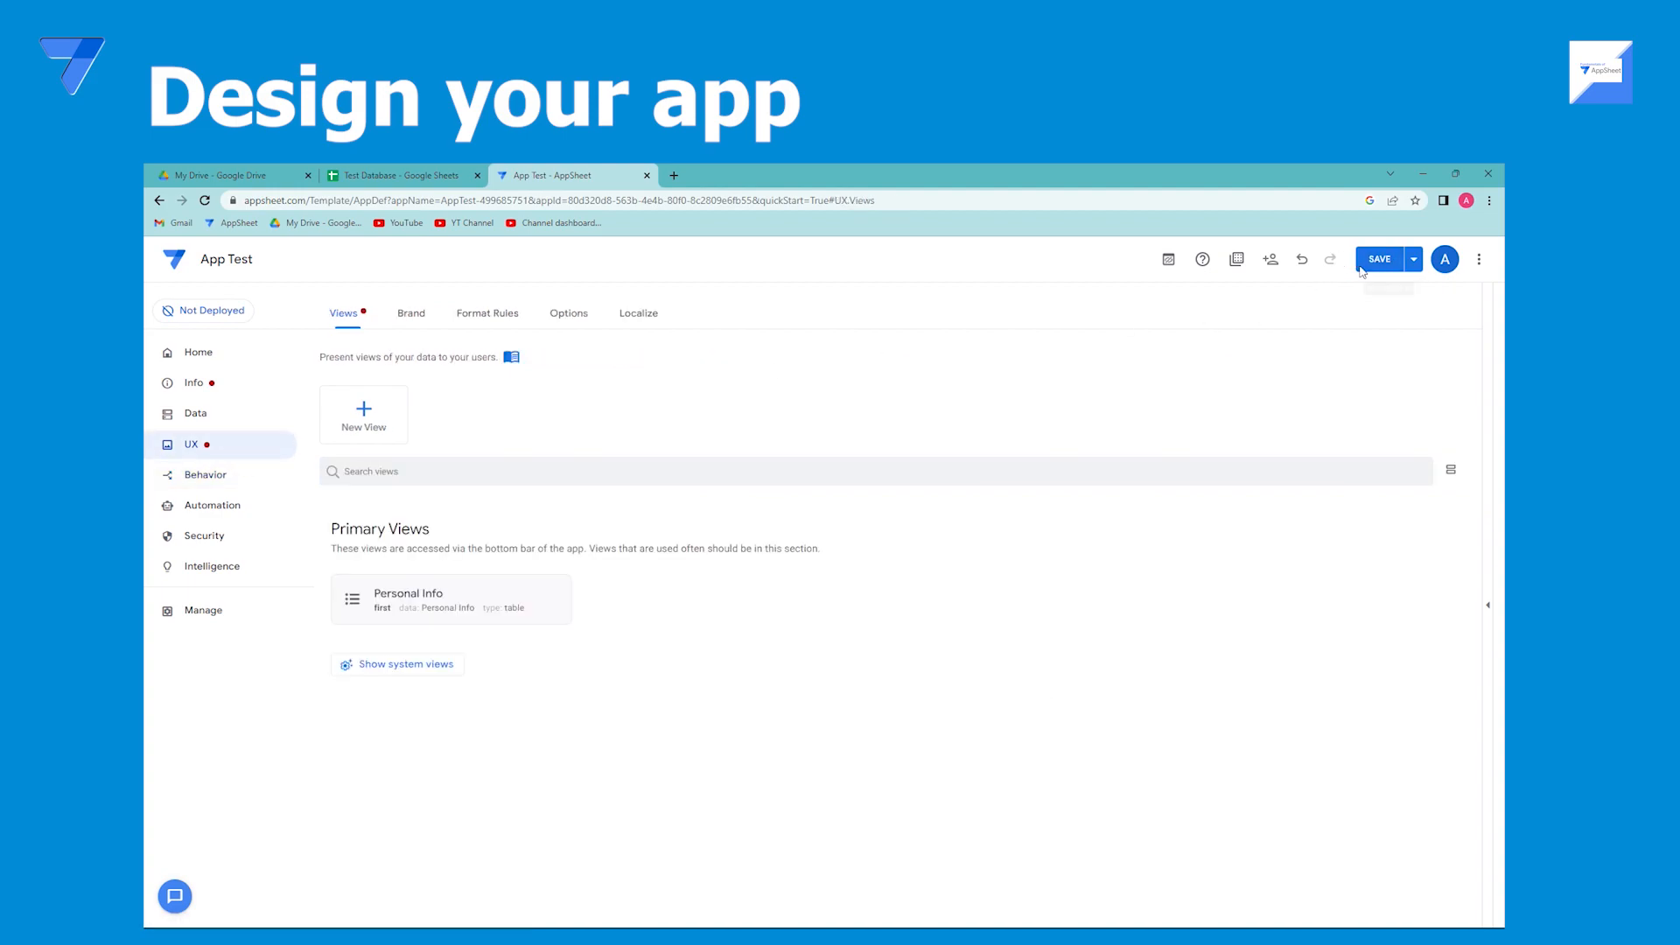
Save the app and open the Manage section's Author settings.
left_click(1379, 259)
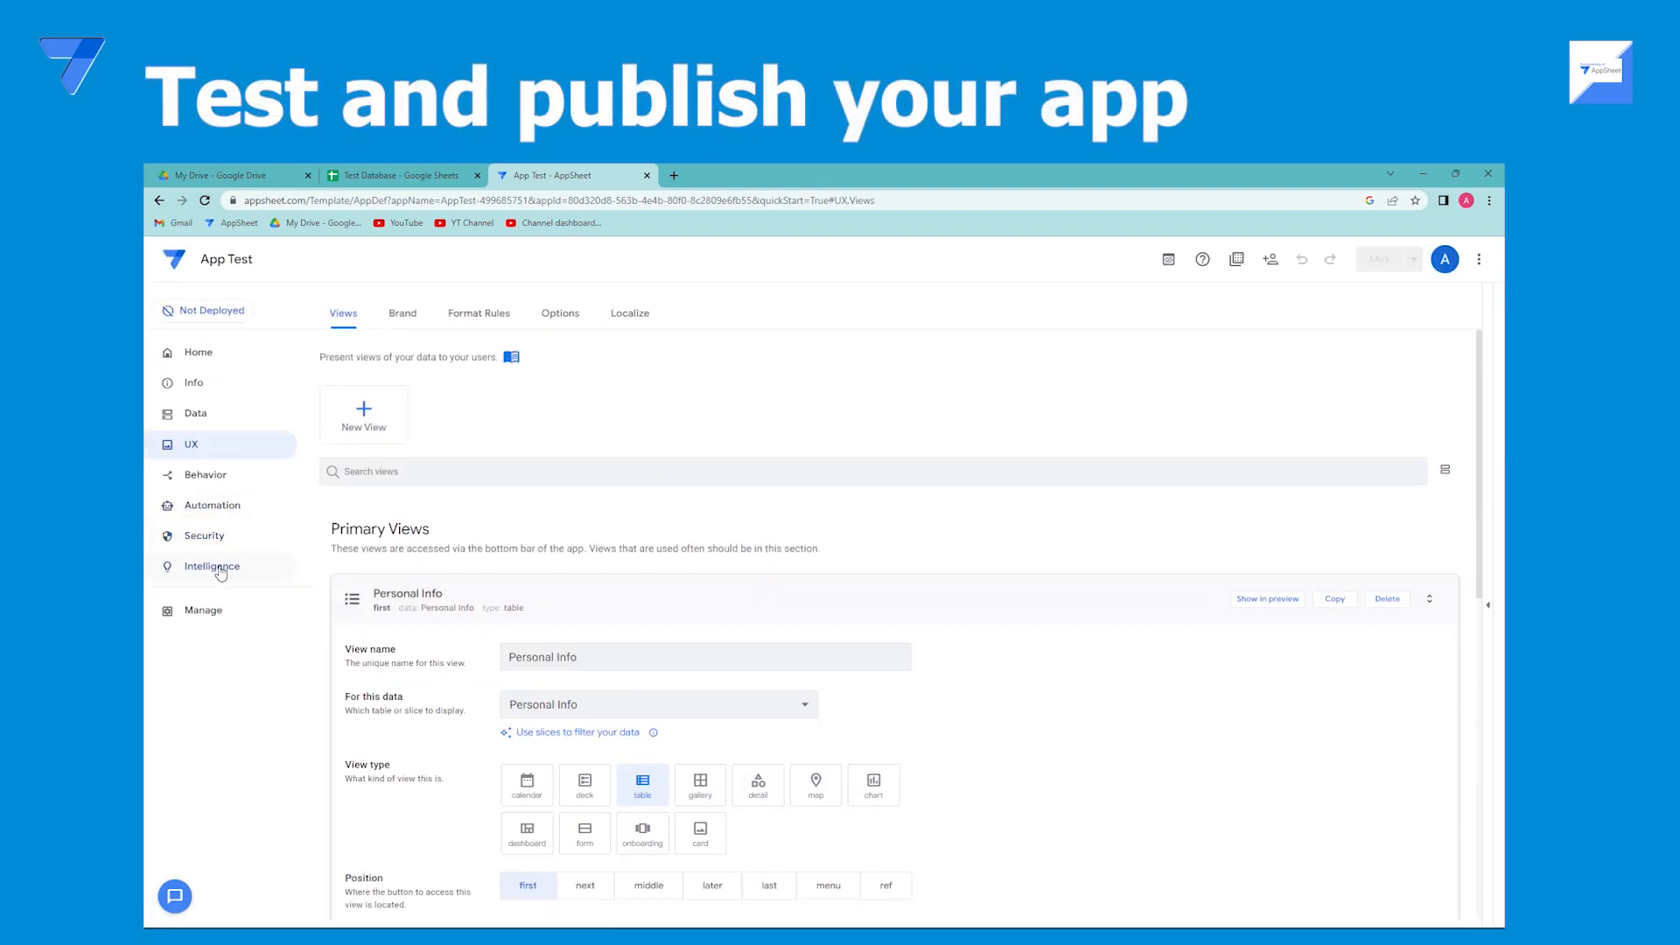
left_click(218, 613)
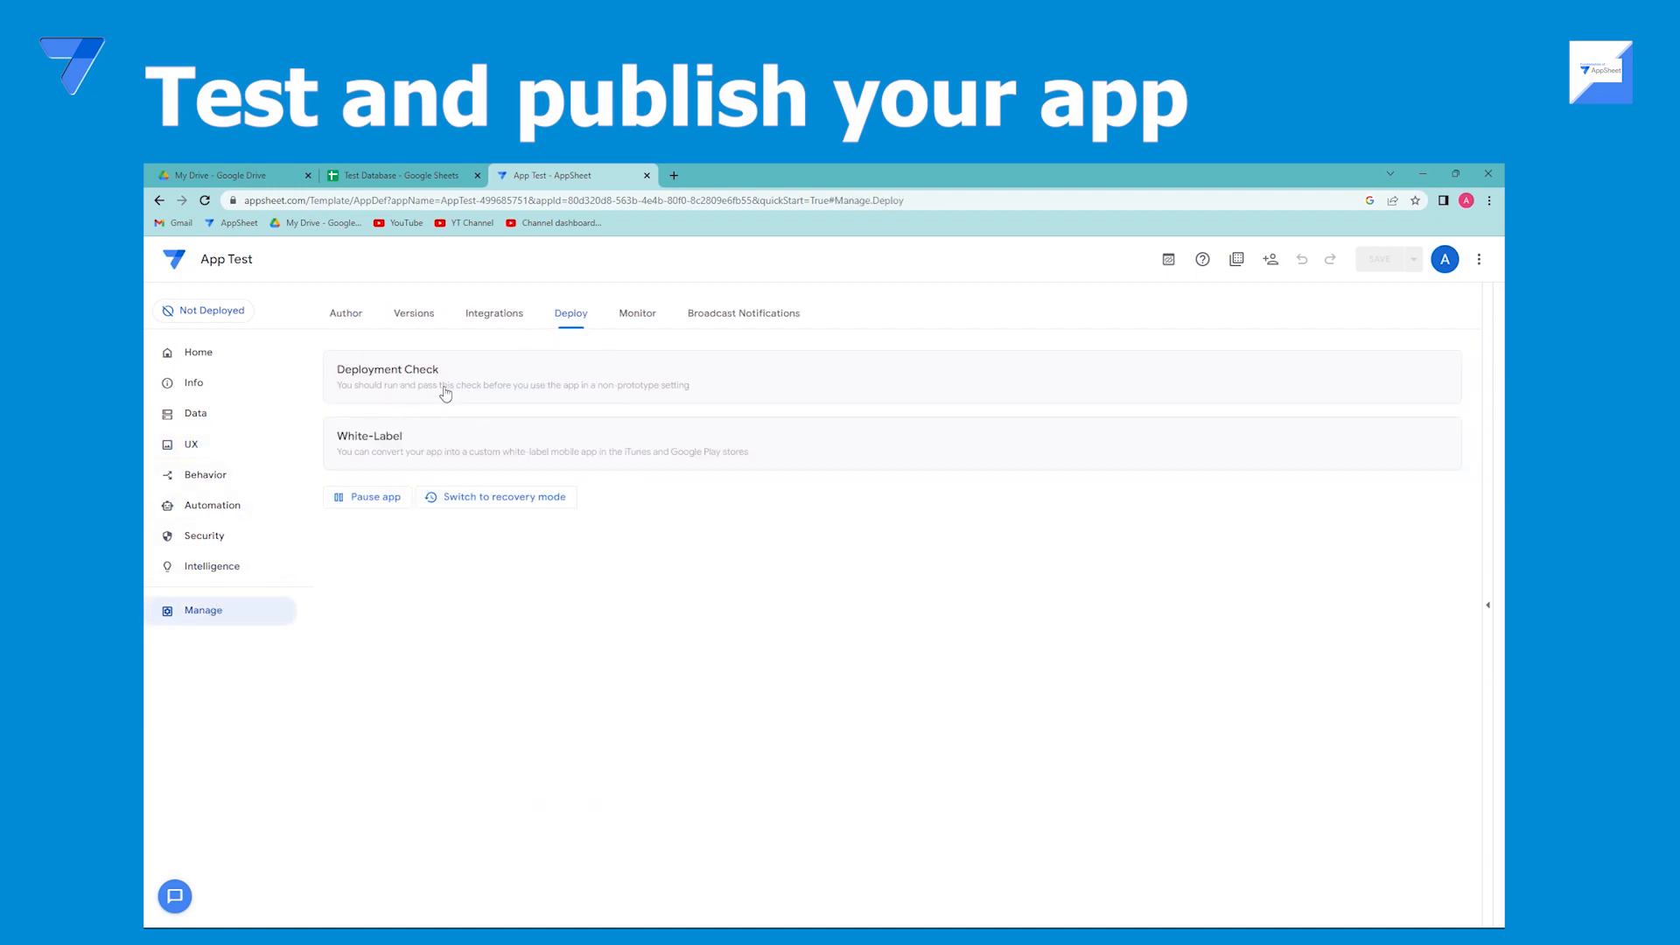
left_click(360, 320)
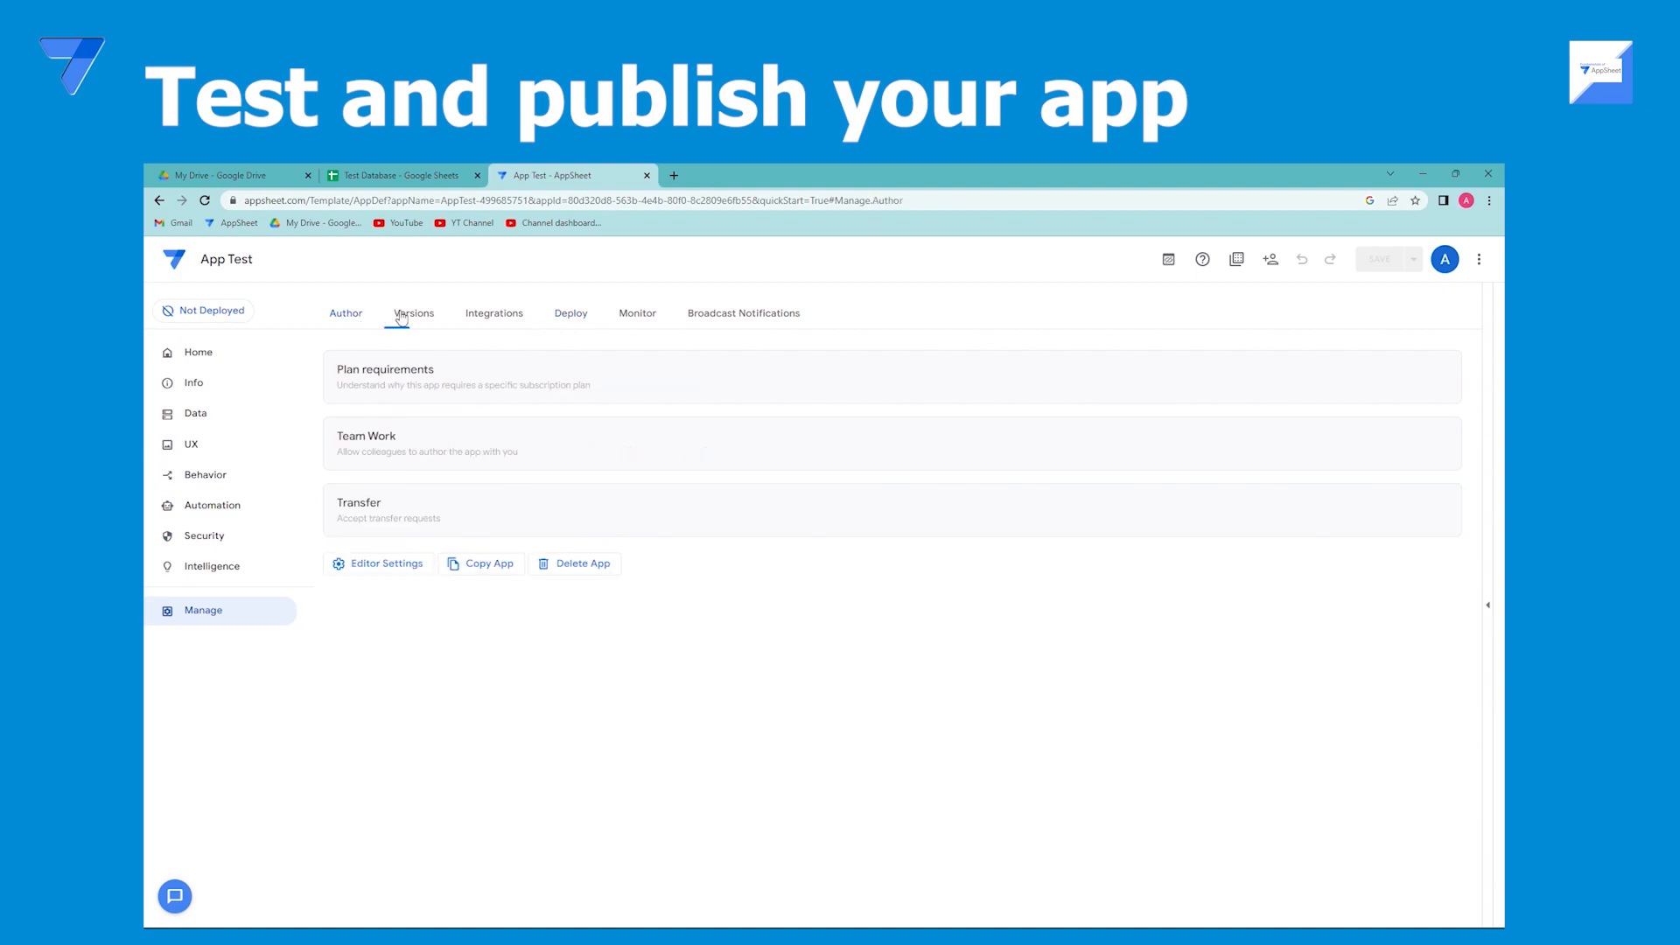
Browse the Manage section's tabs and the Security section's sign-in, filter and option tabs, then return to the UX views.
left_click(412, 317)
left_click(490, 315)
left_click(575, 316)
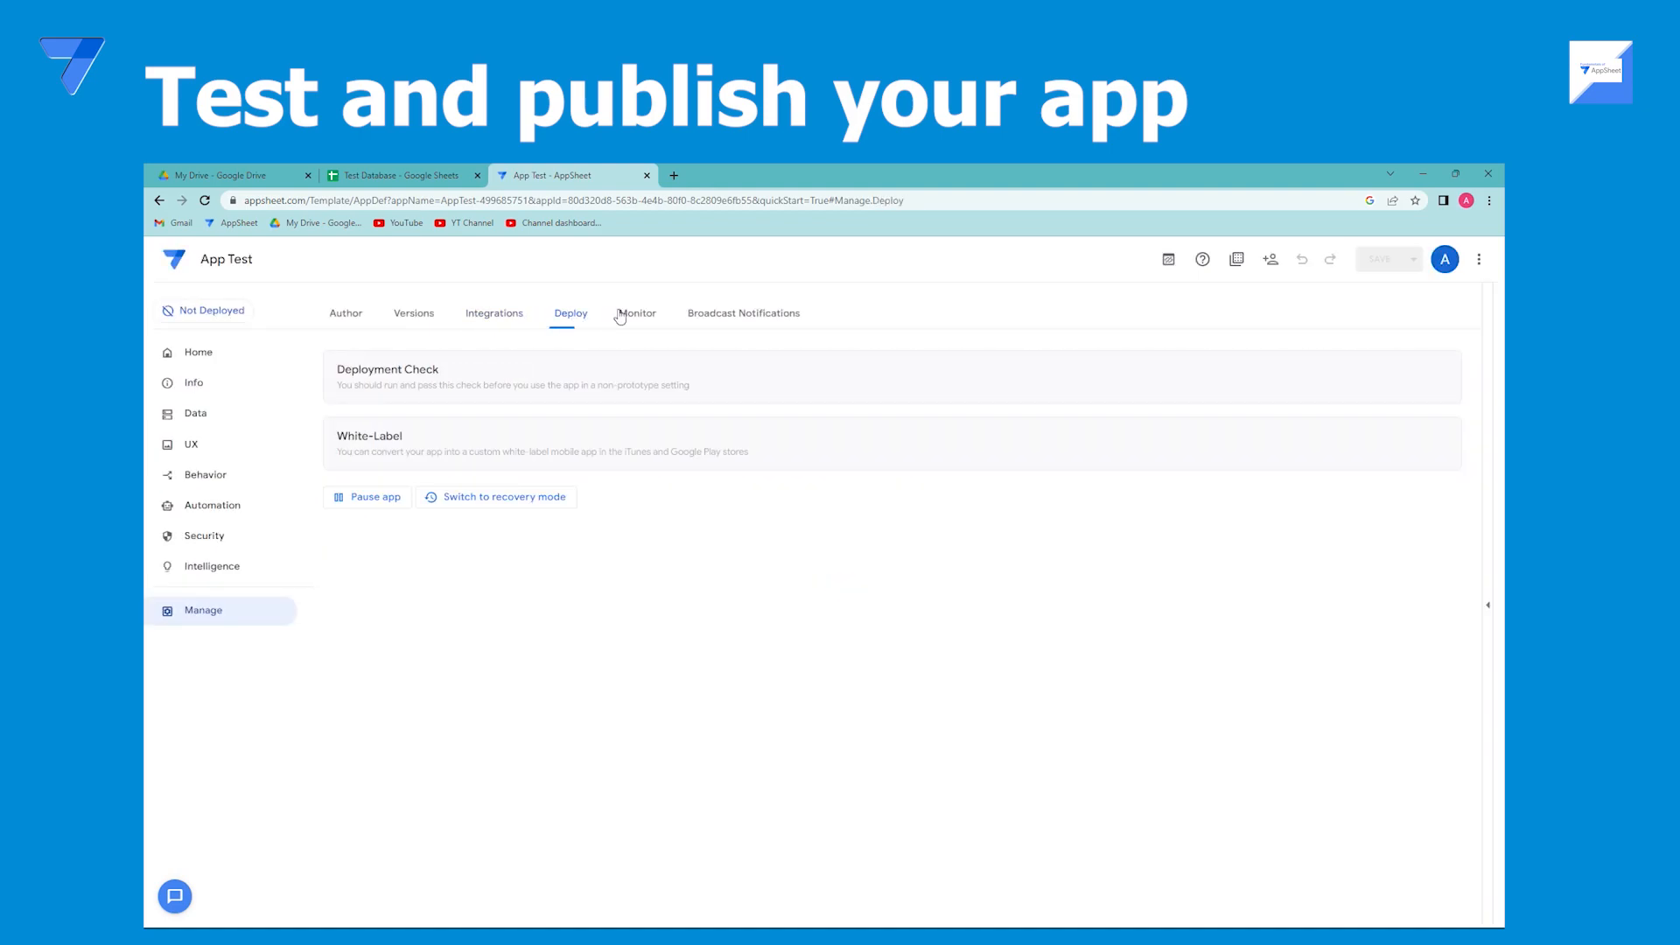
left_click(635, 315)
left_click(726, 315)
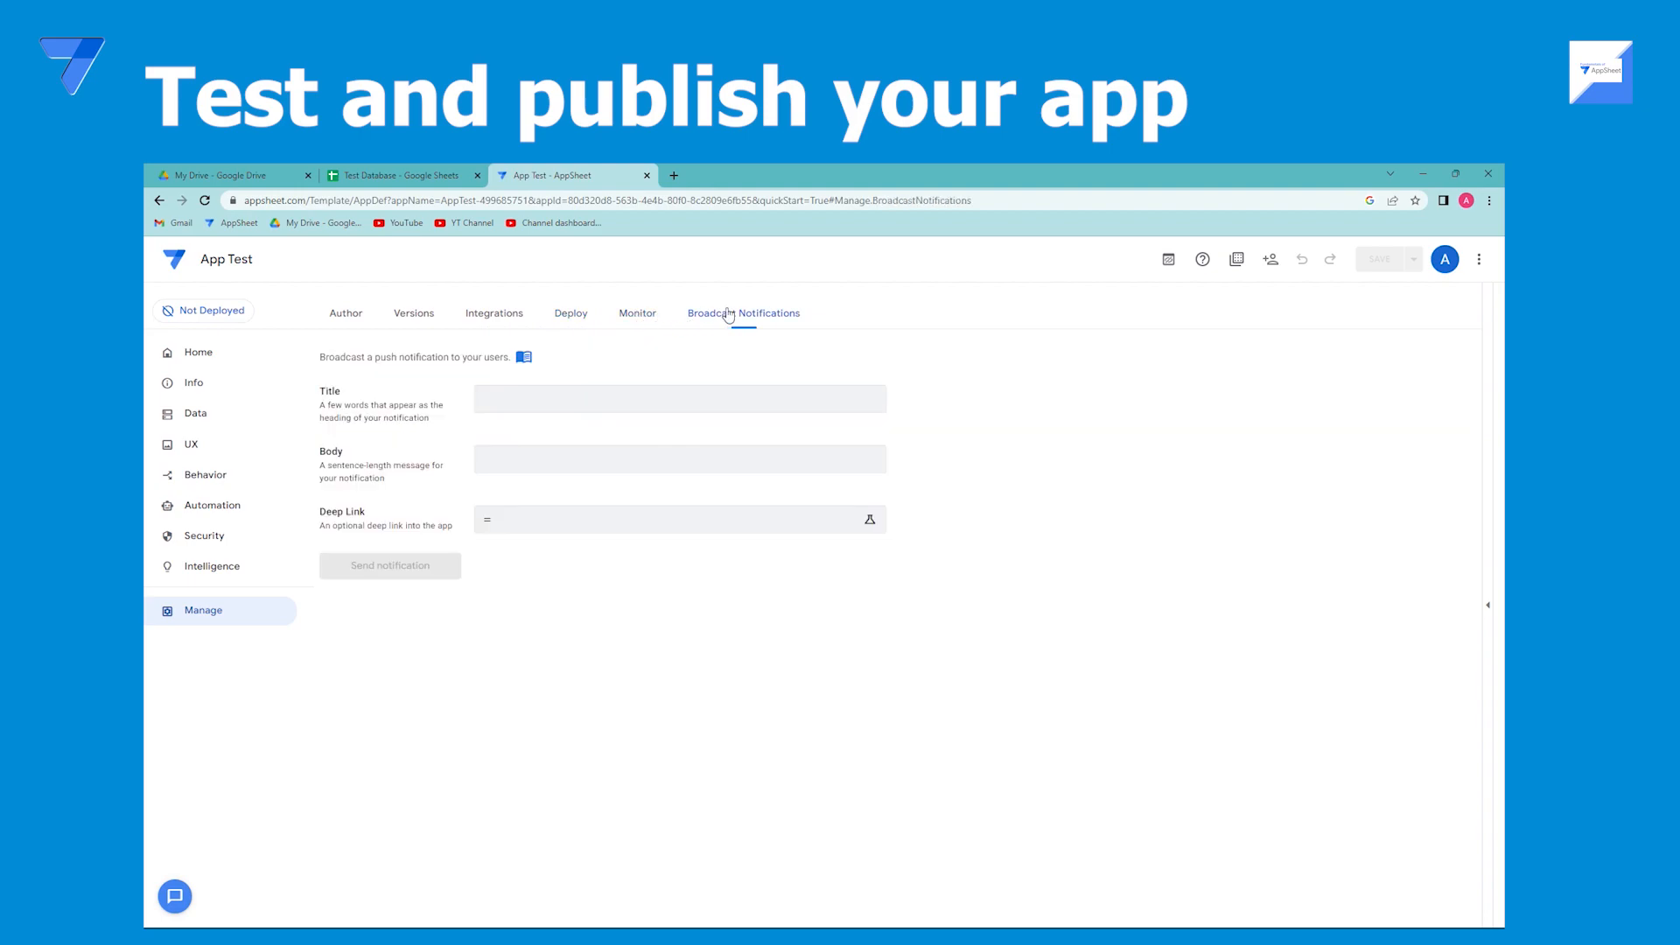
left_click(208, 537)
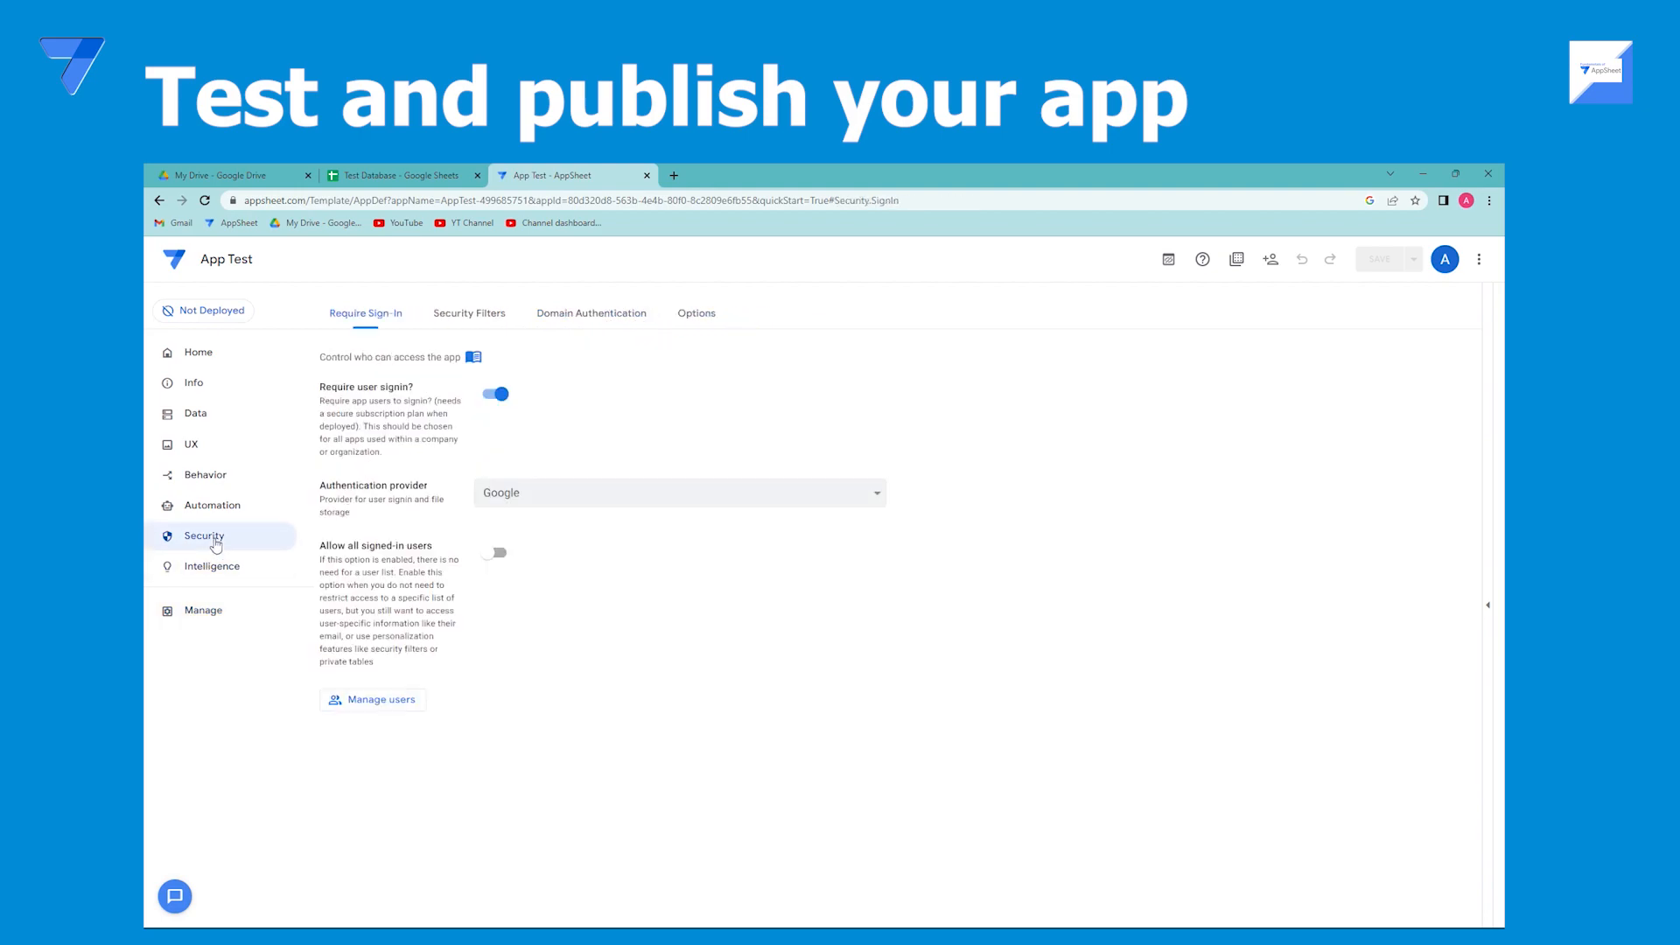
left_click(479, 317)
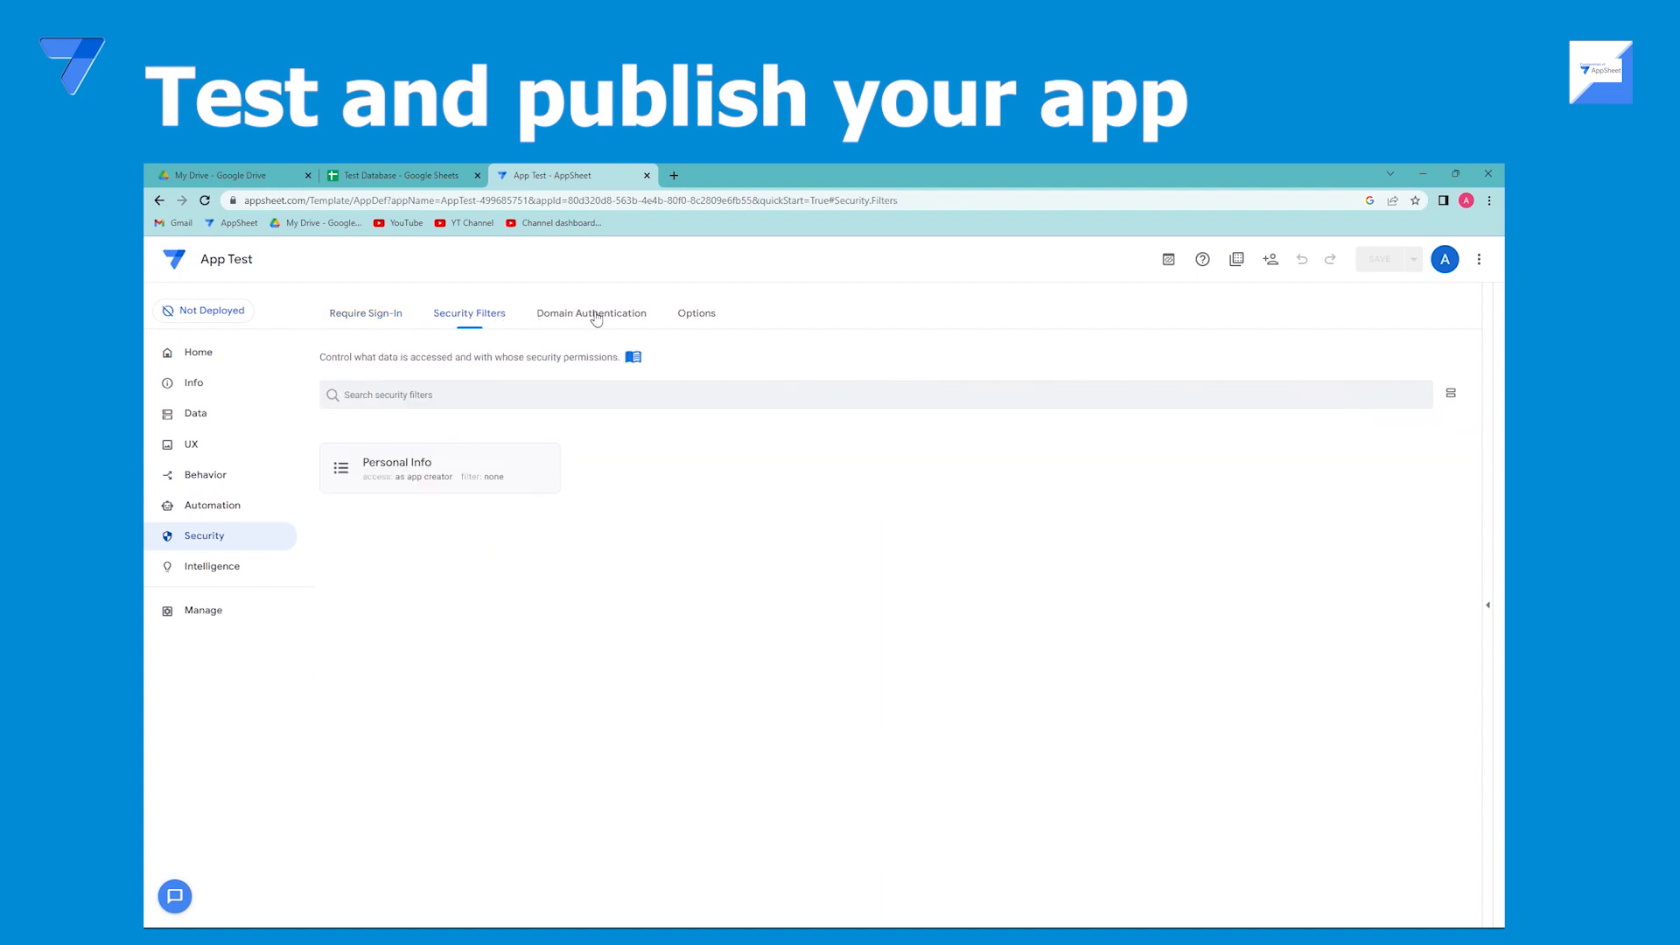
left_click(689, 315)
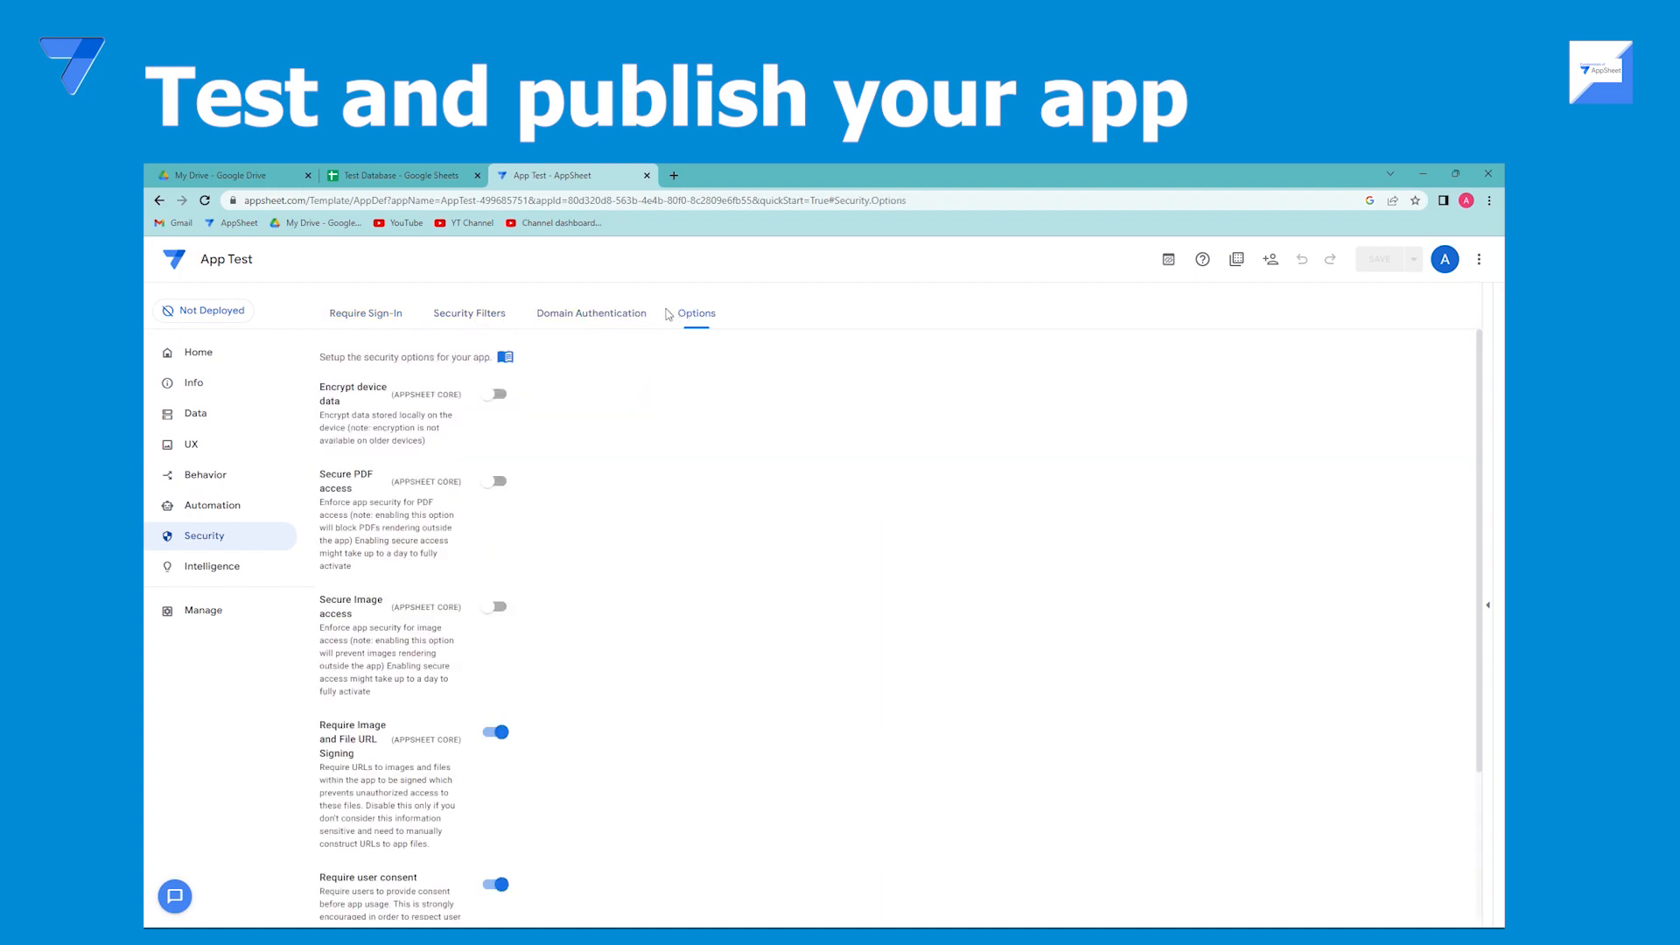
left_click(210, 476)
left_click(200, 446)
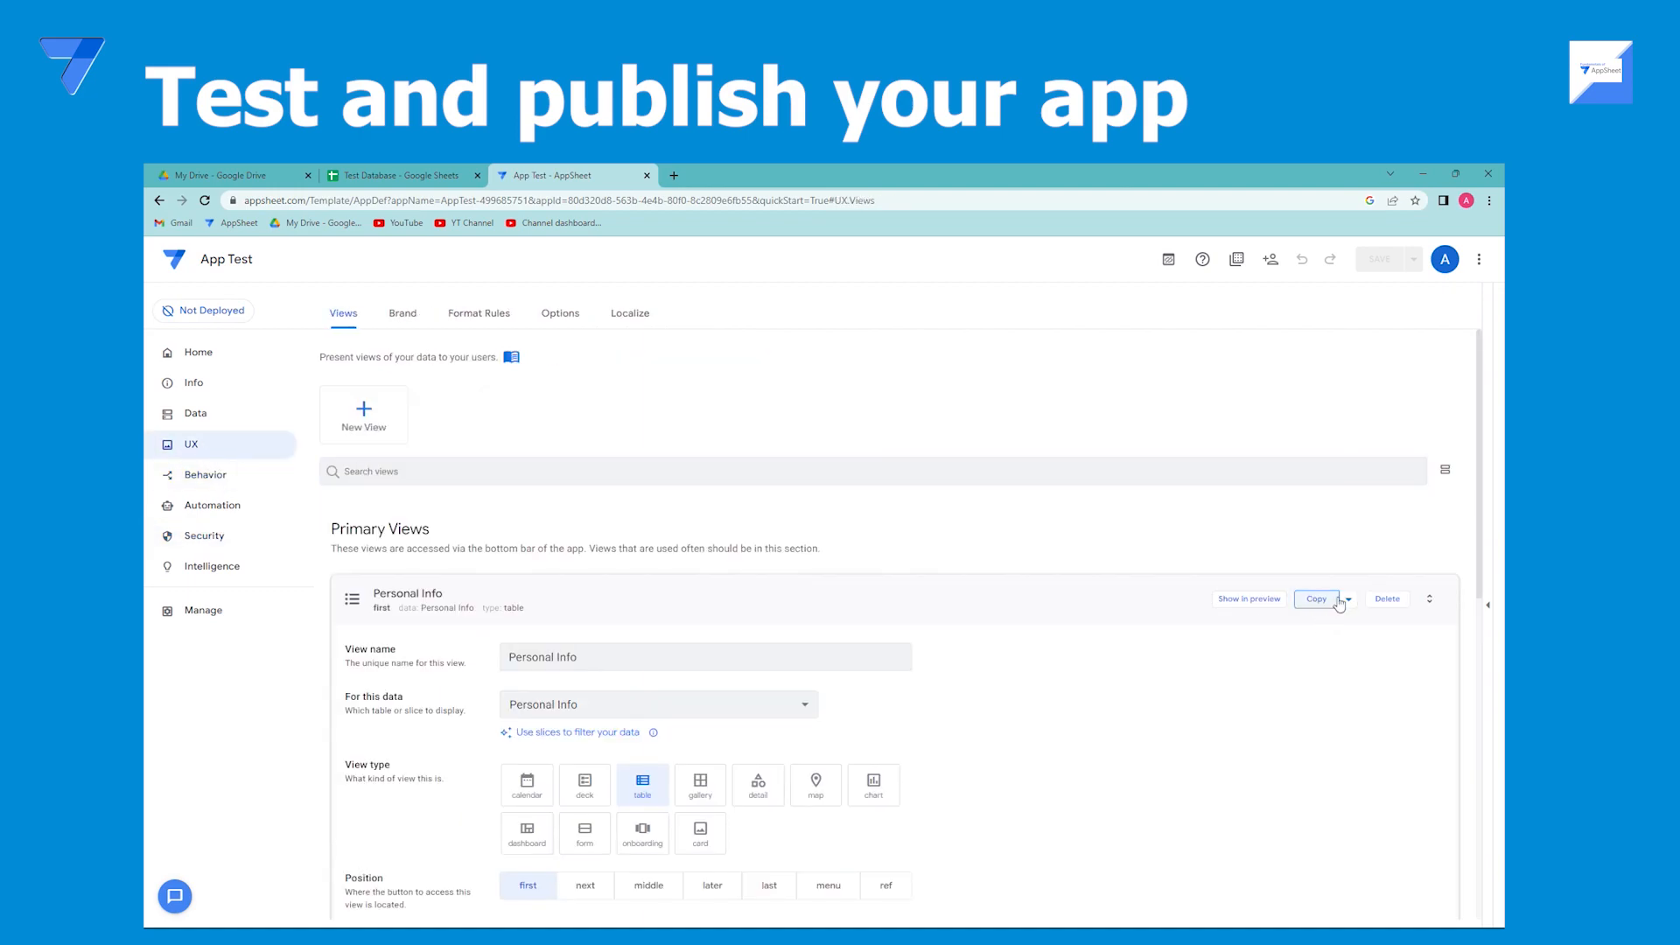
Open the app preview in its own browser tab and start adding a new Personal Info record.
left_click(1487, 599)
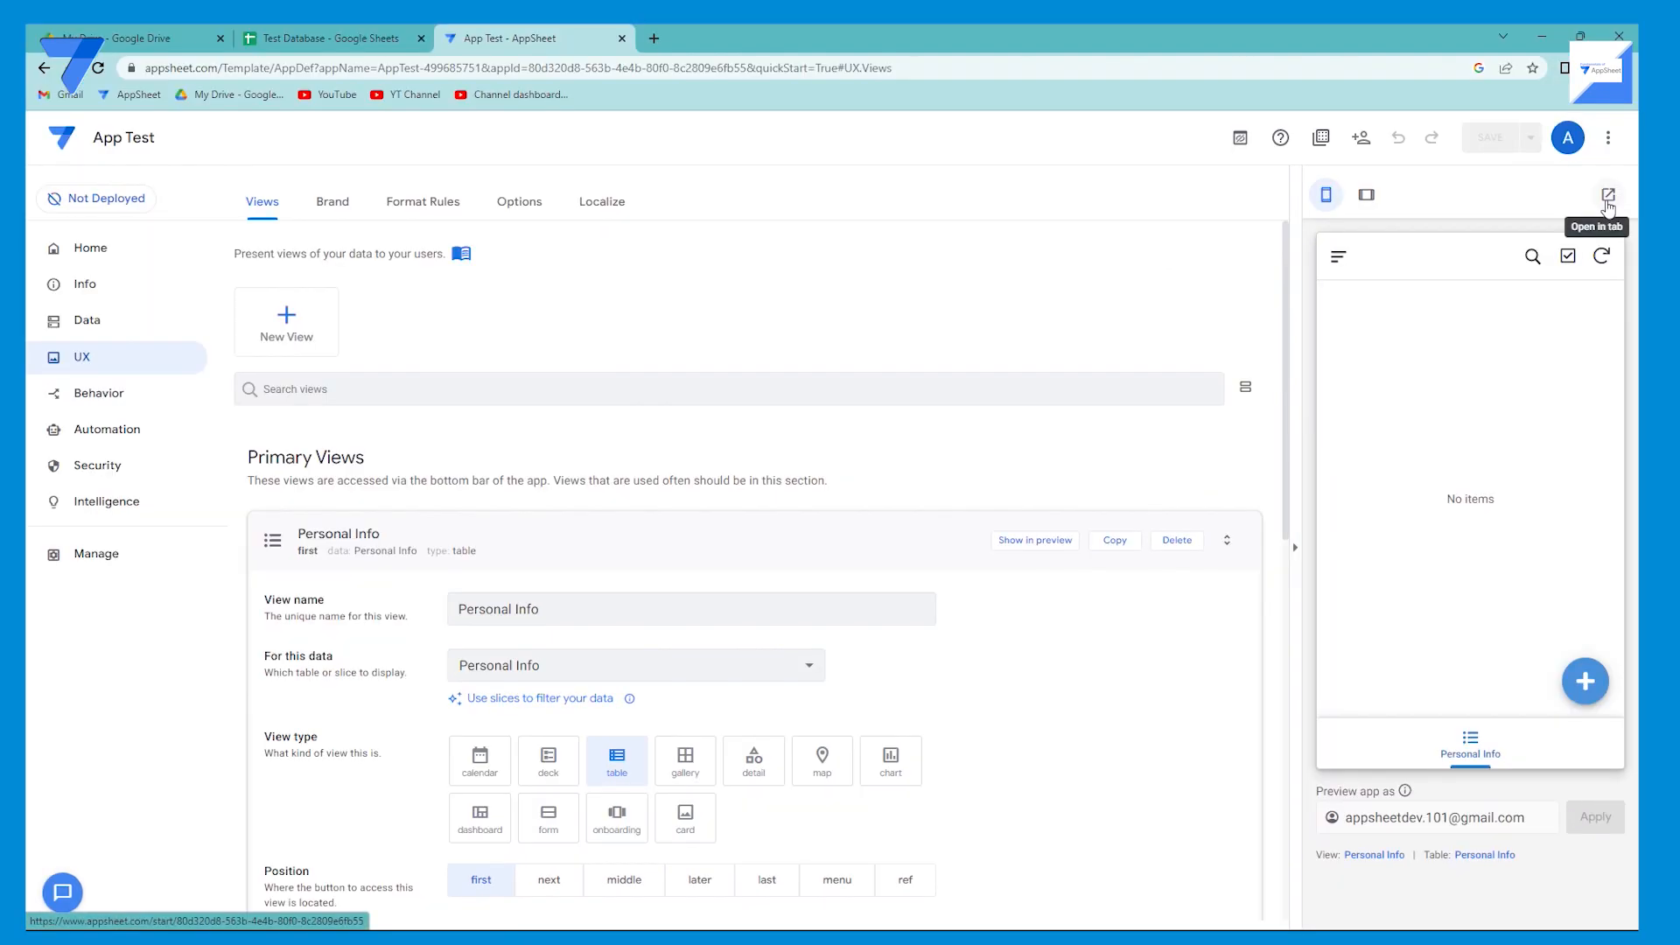
left_click(1478, 307)
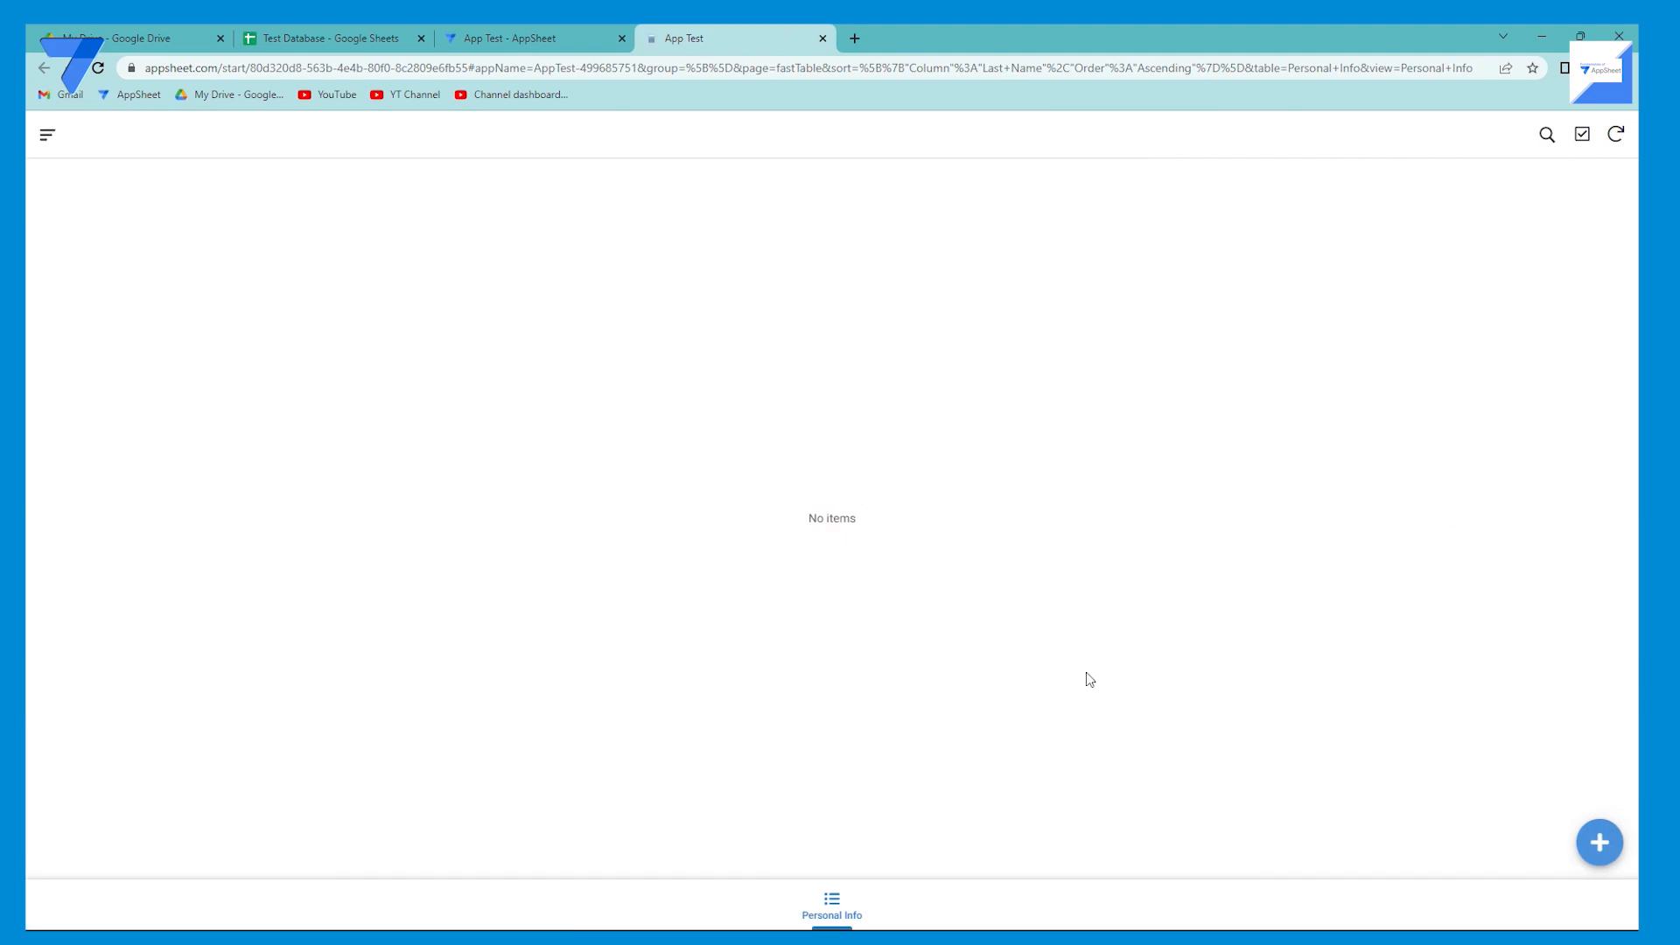
left_click(1599, 842)
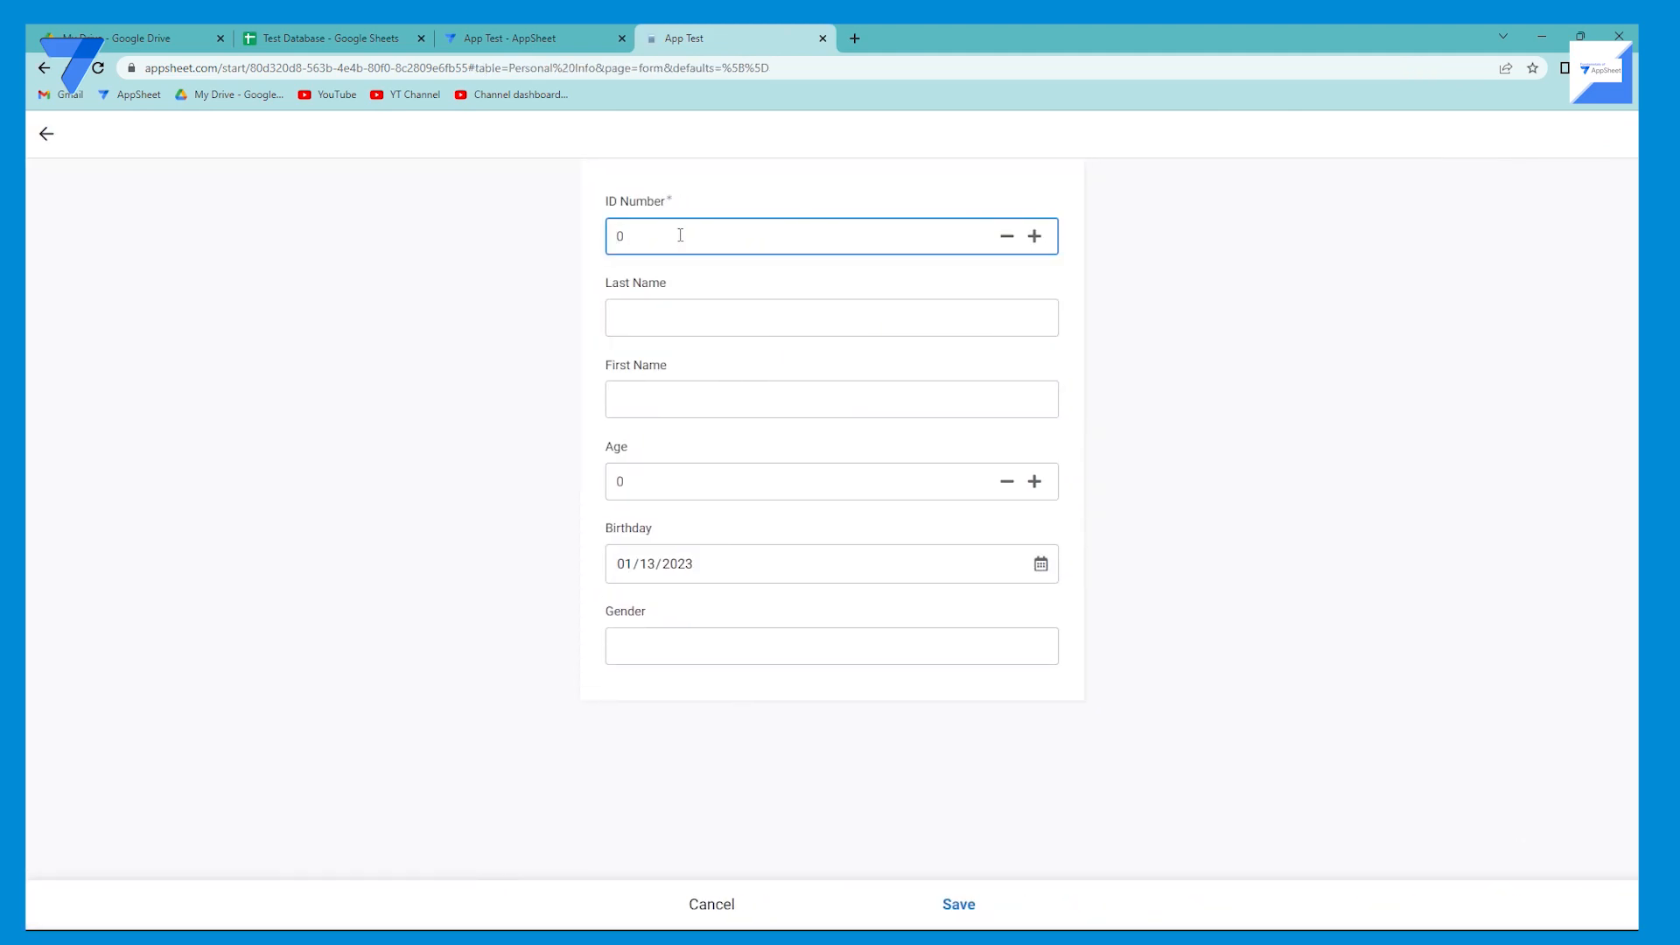
Fill in the new record's ID number, last name, first name and an age of 23.
type("12323412")
left_click(713, 315)
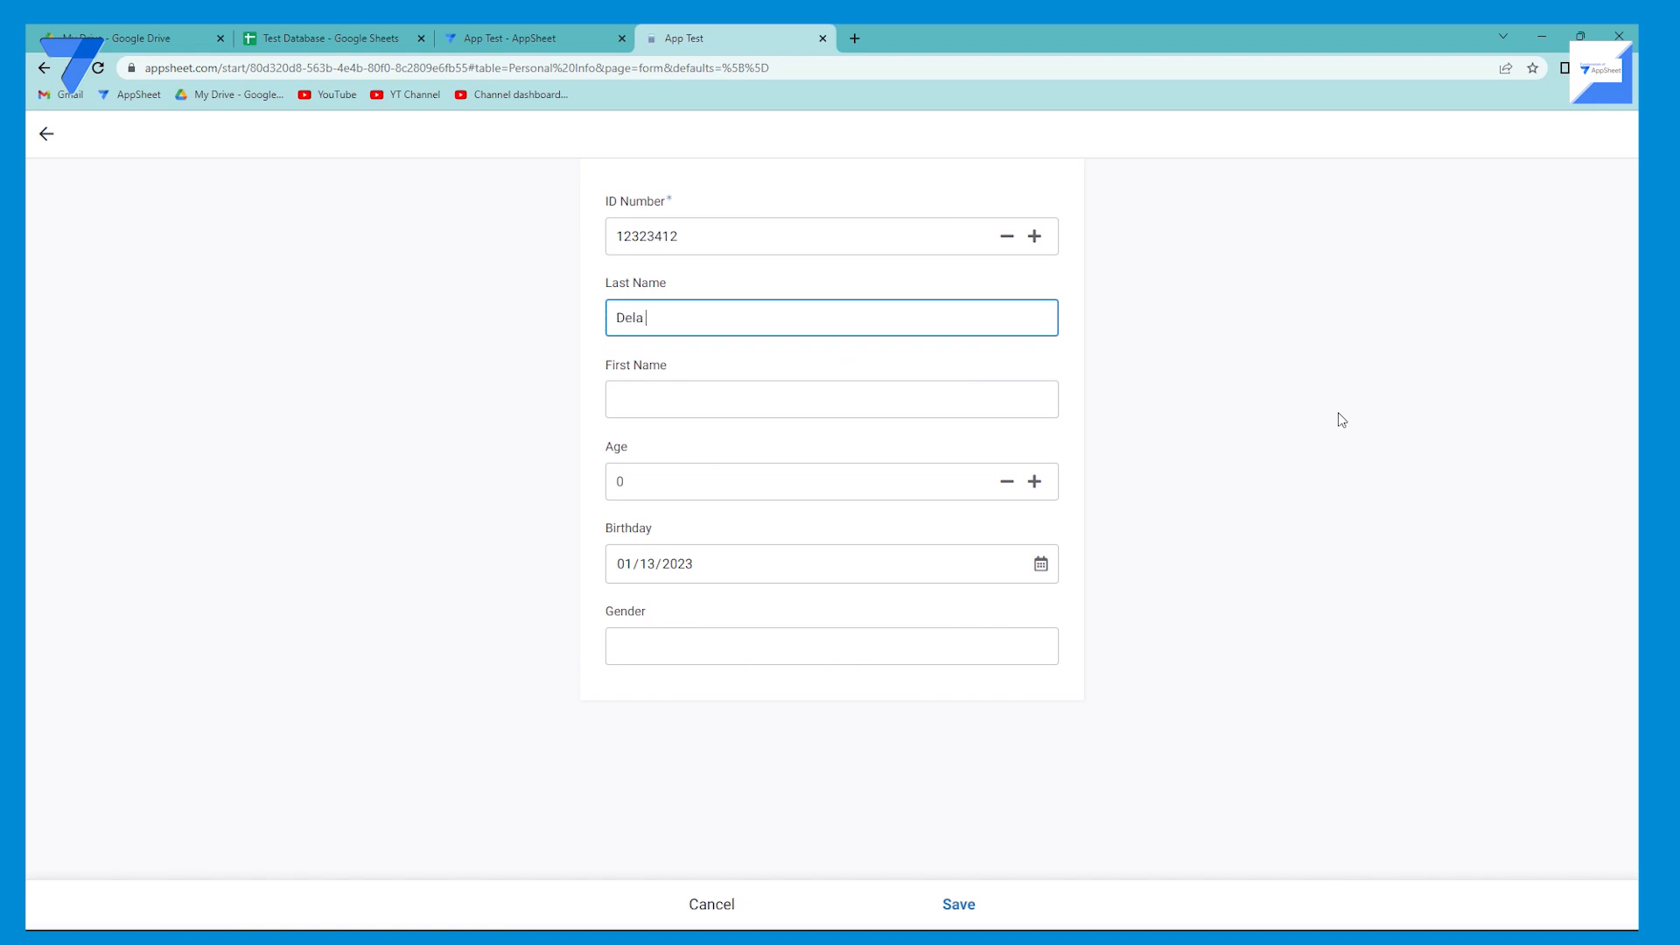
key("Tab")
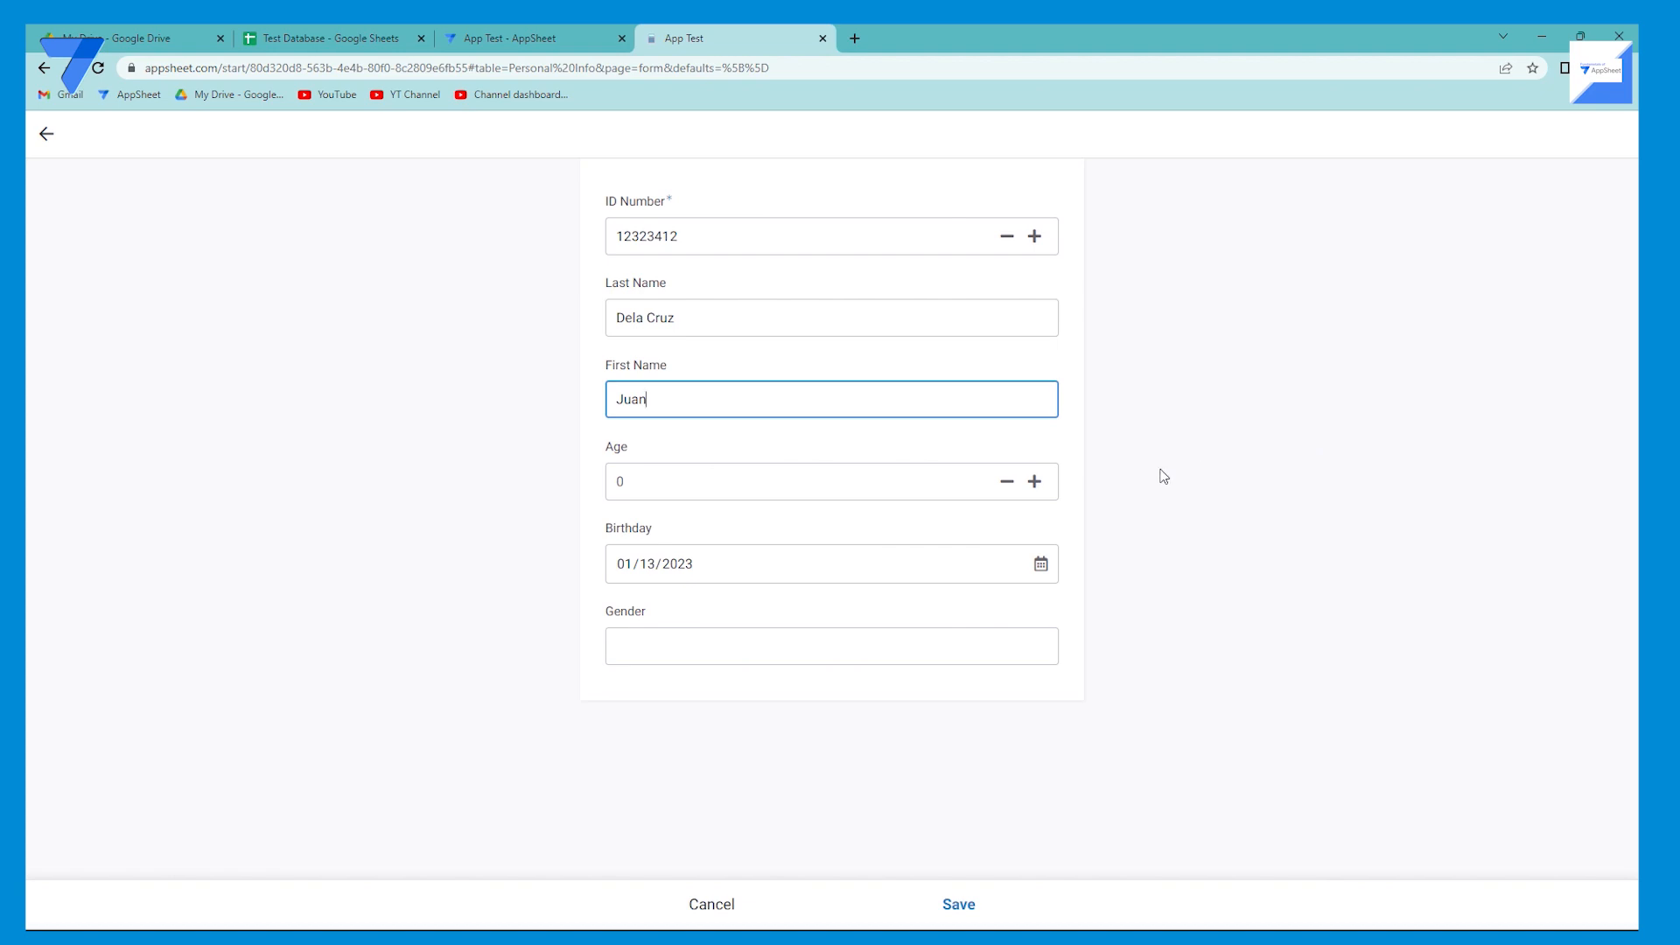
left_click(907, 477)
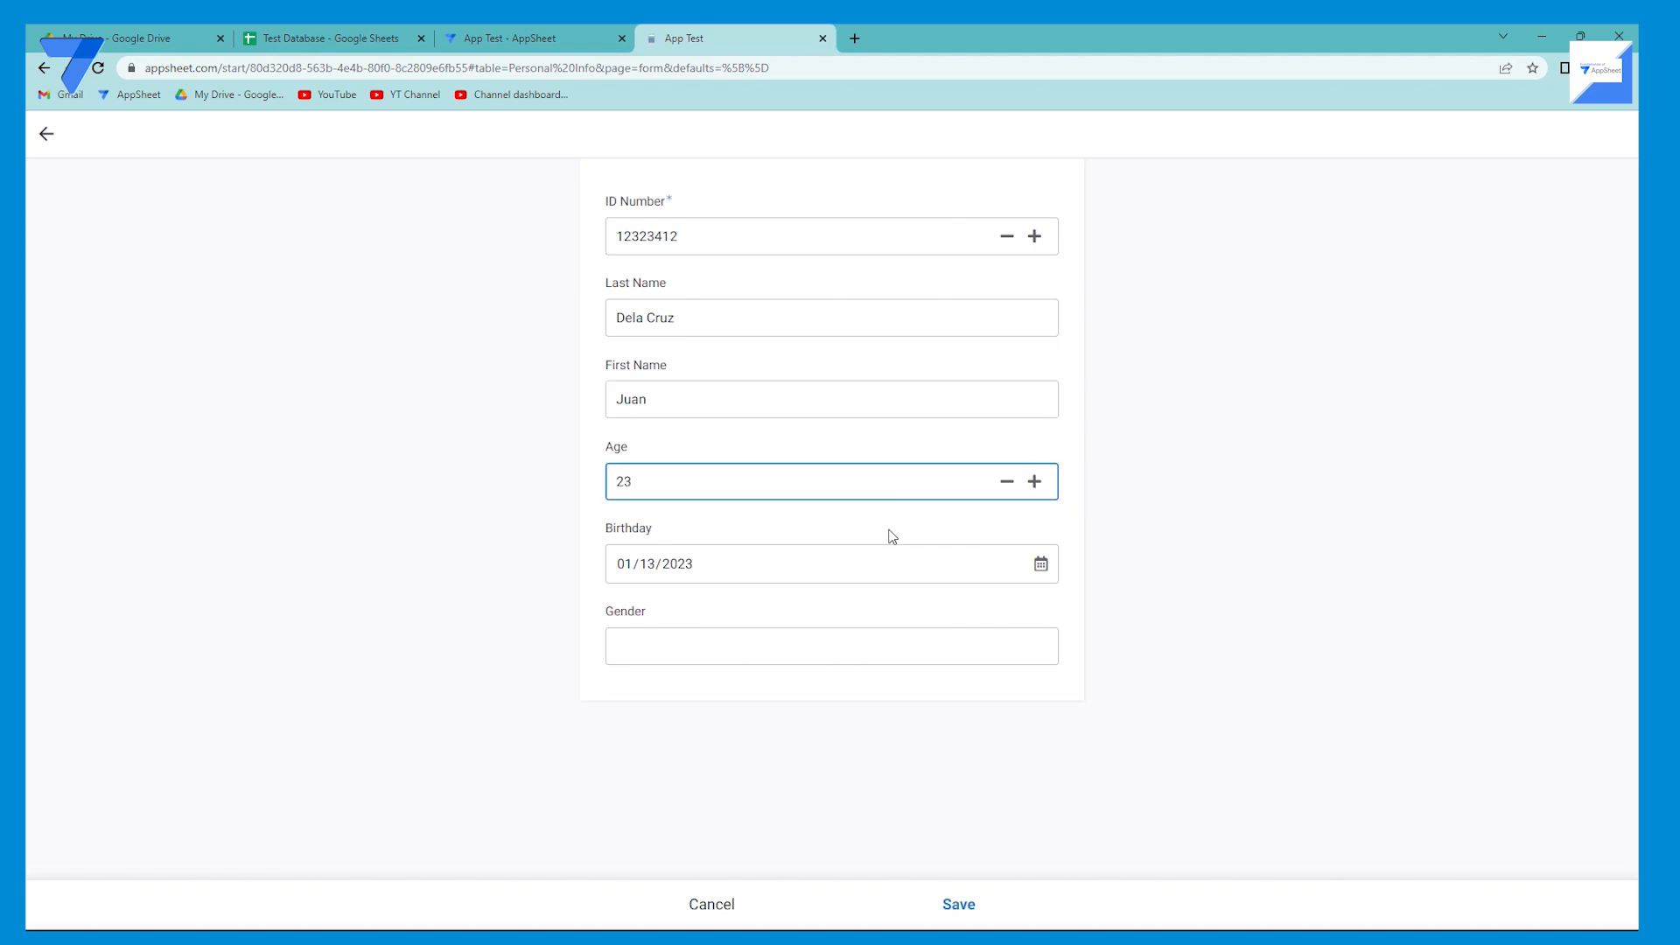
Pick the person's birthday in the Birthday date picker by choosing the year, month and day.
left_click(1040, 563)
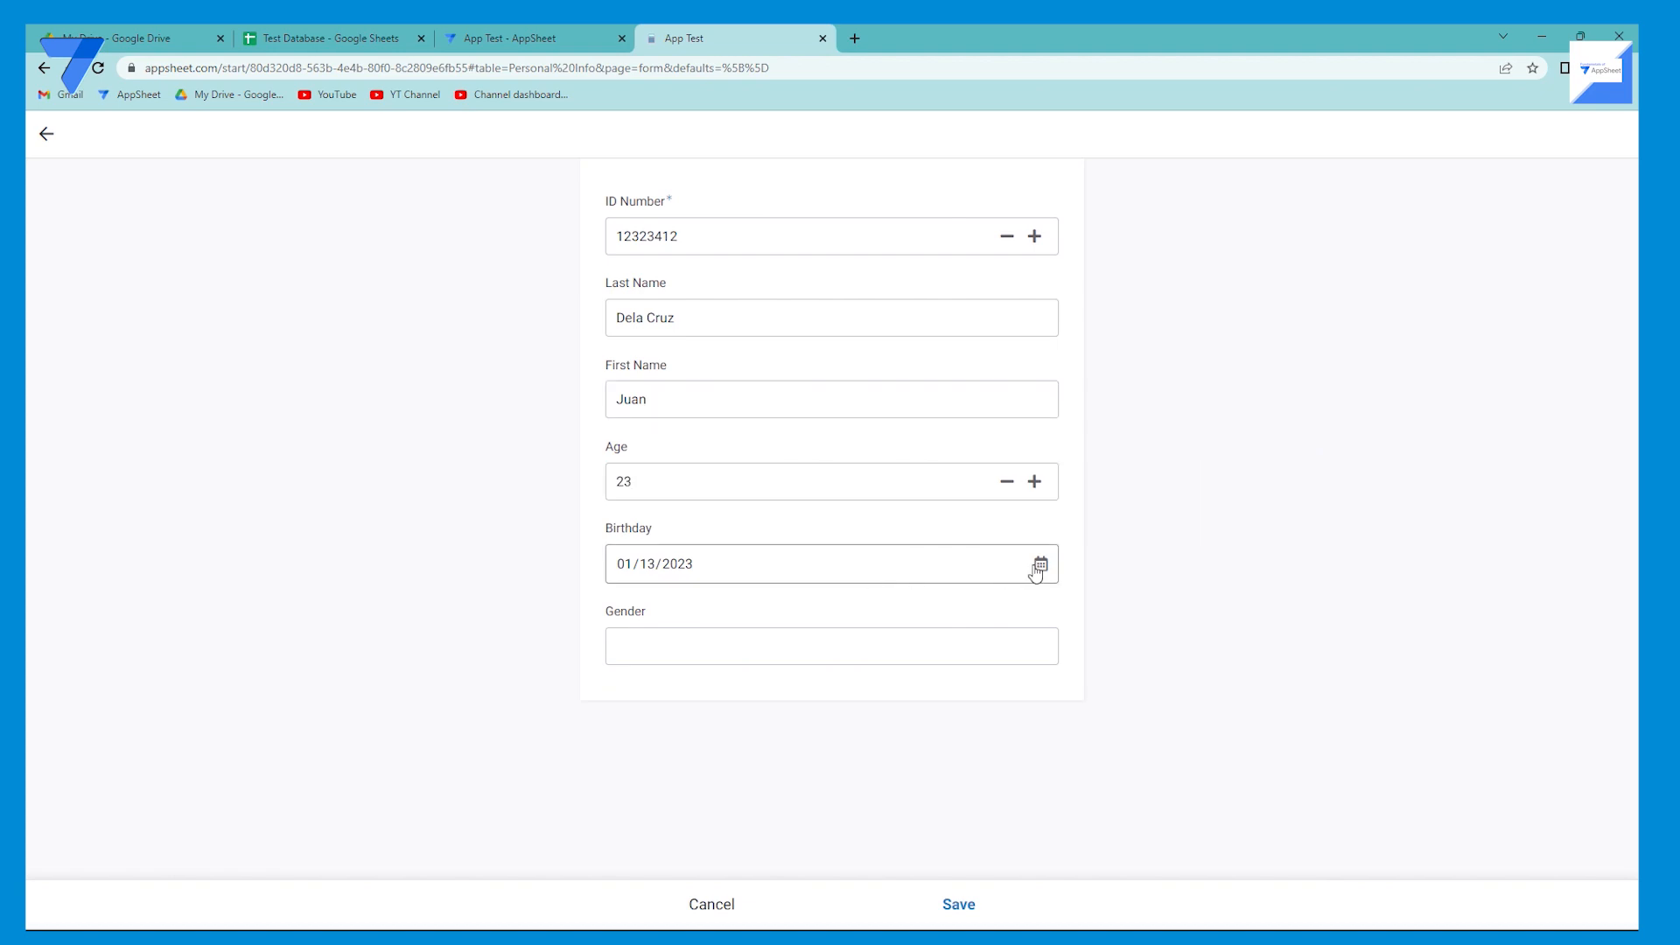
left_click(674, 605)
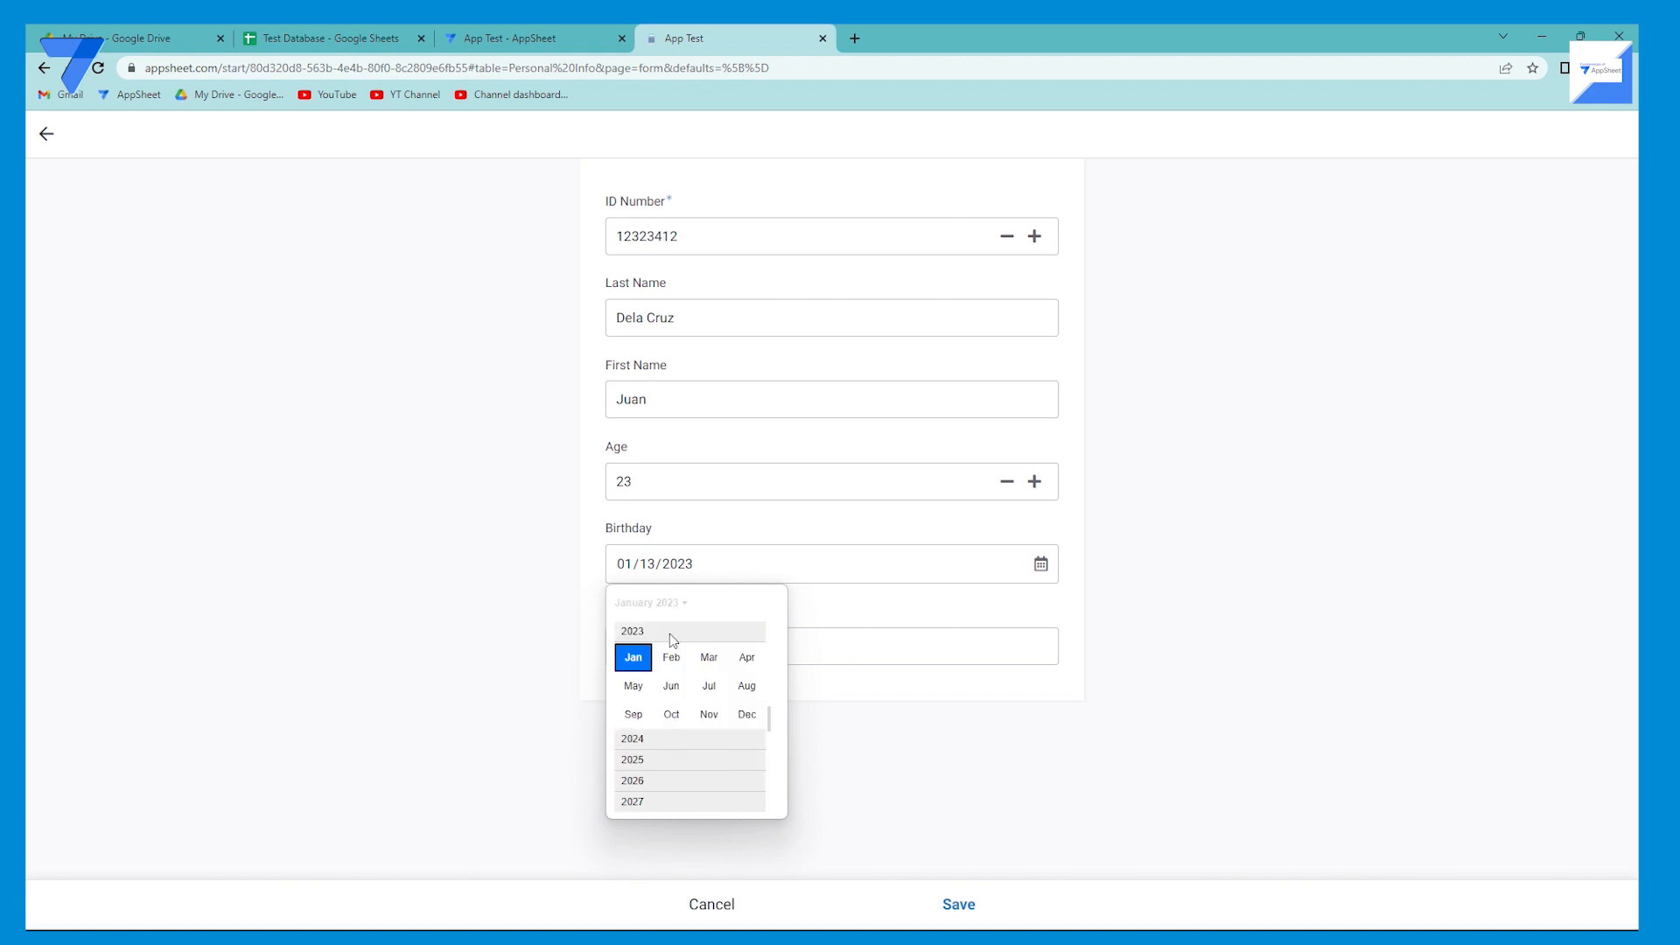
scroll(678, 687, "up", 5)
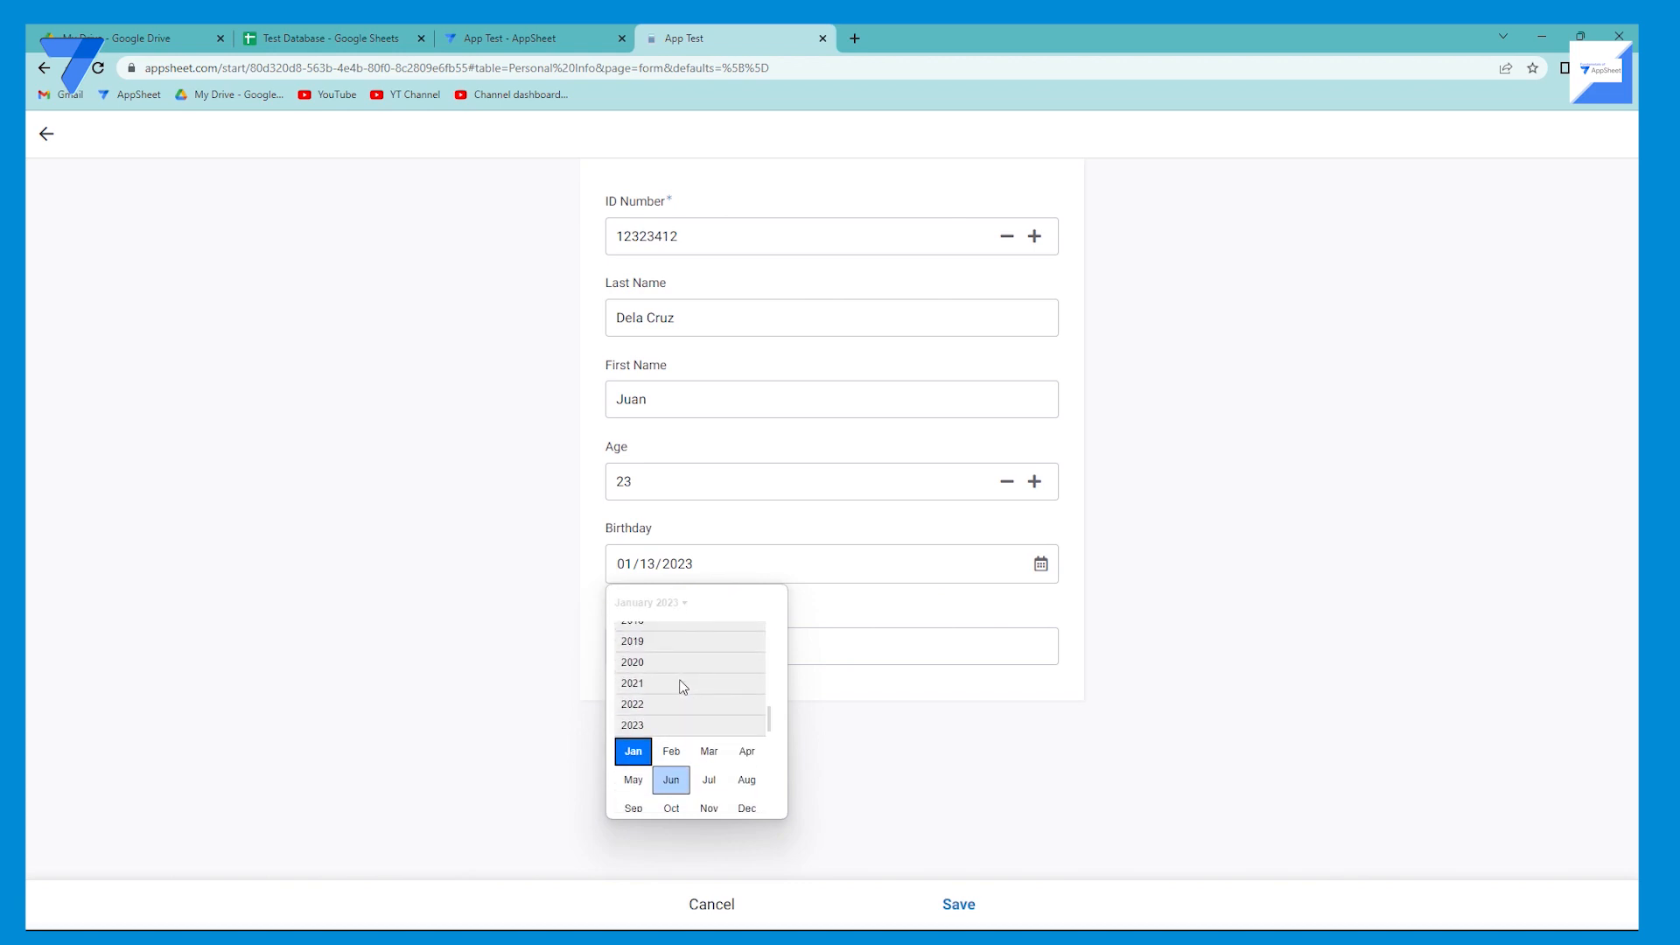
scroll(683, 687, "up", 3)
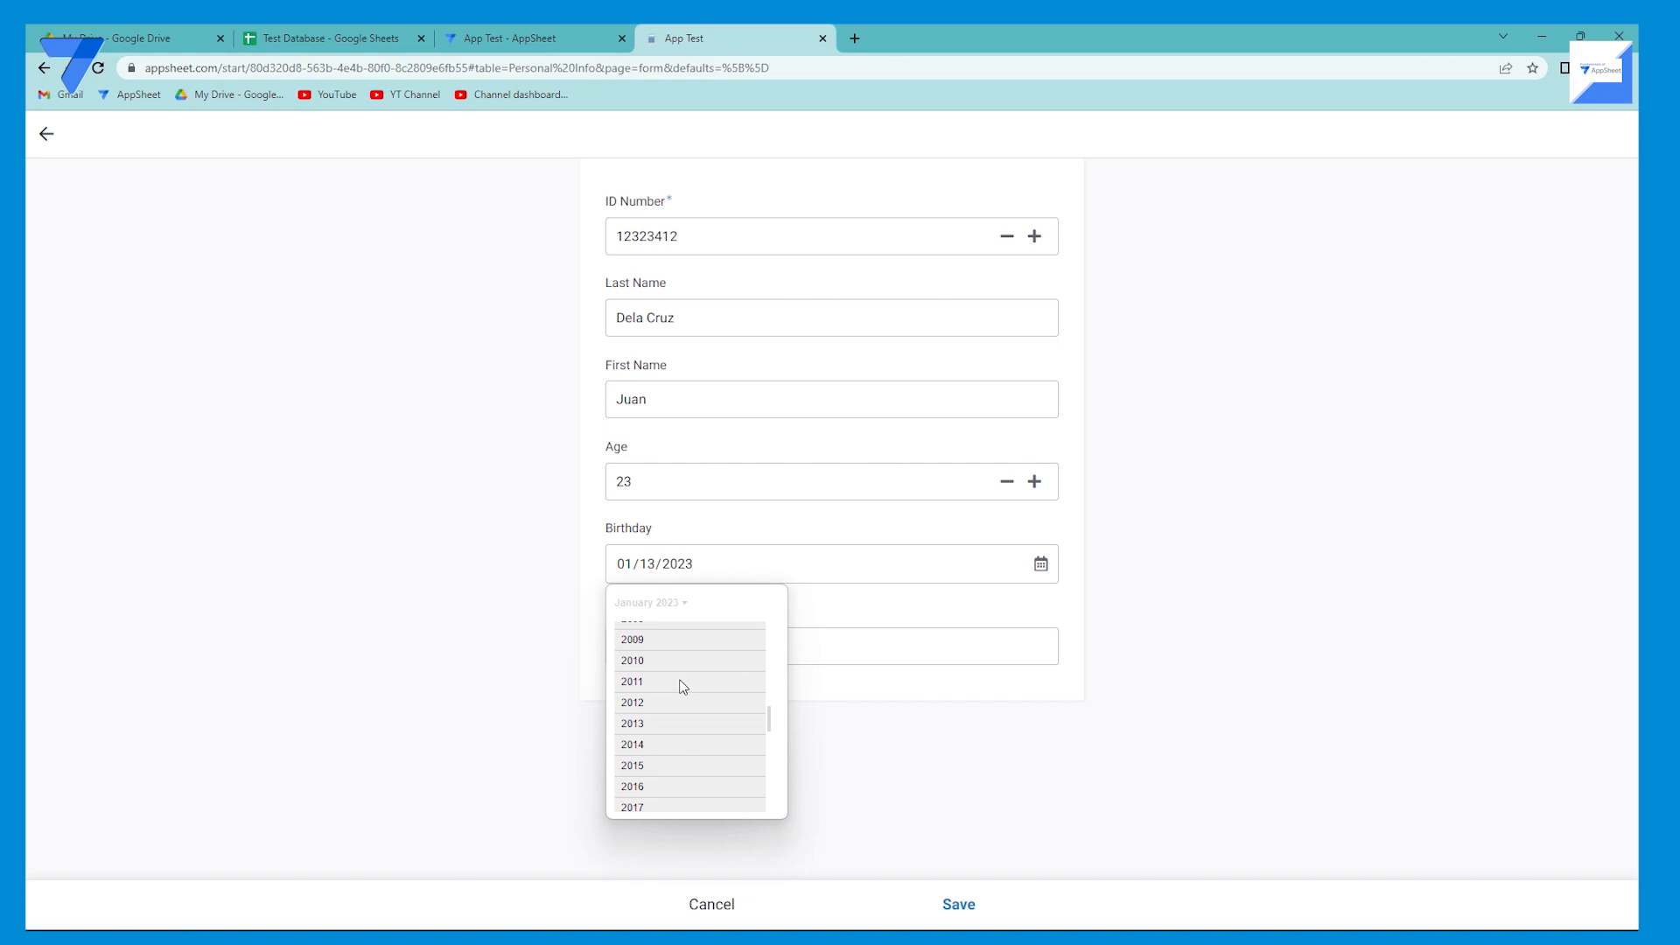
scroll(683, 686, "up", 3)
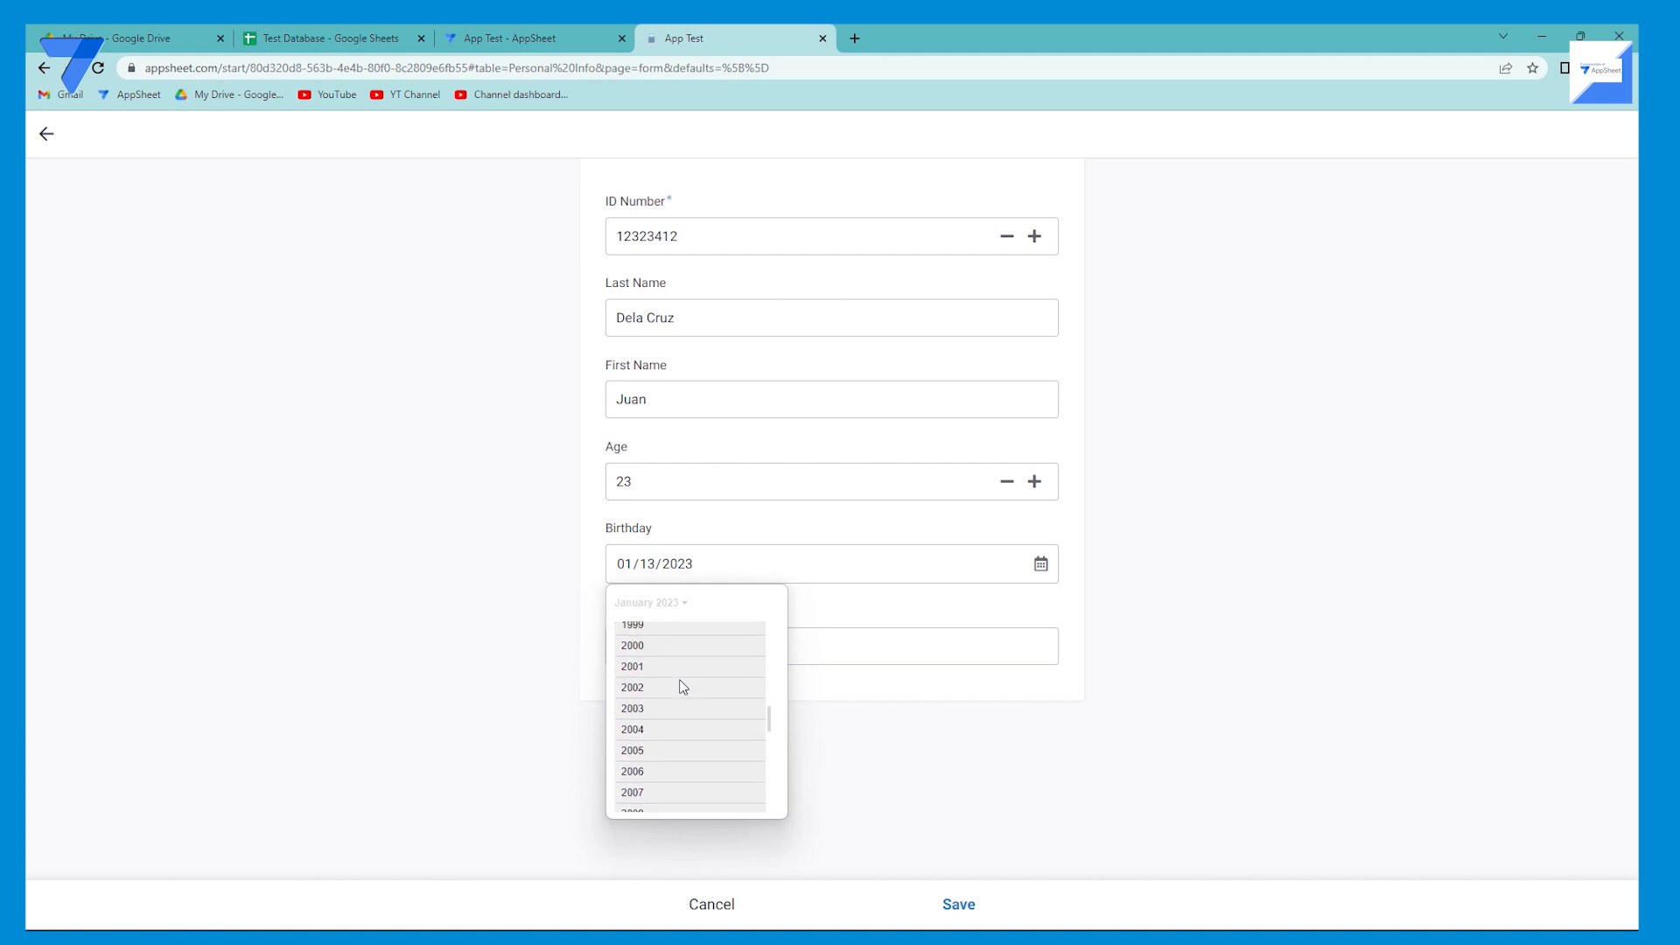
scroll(683, 687, "up", 2)
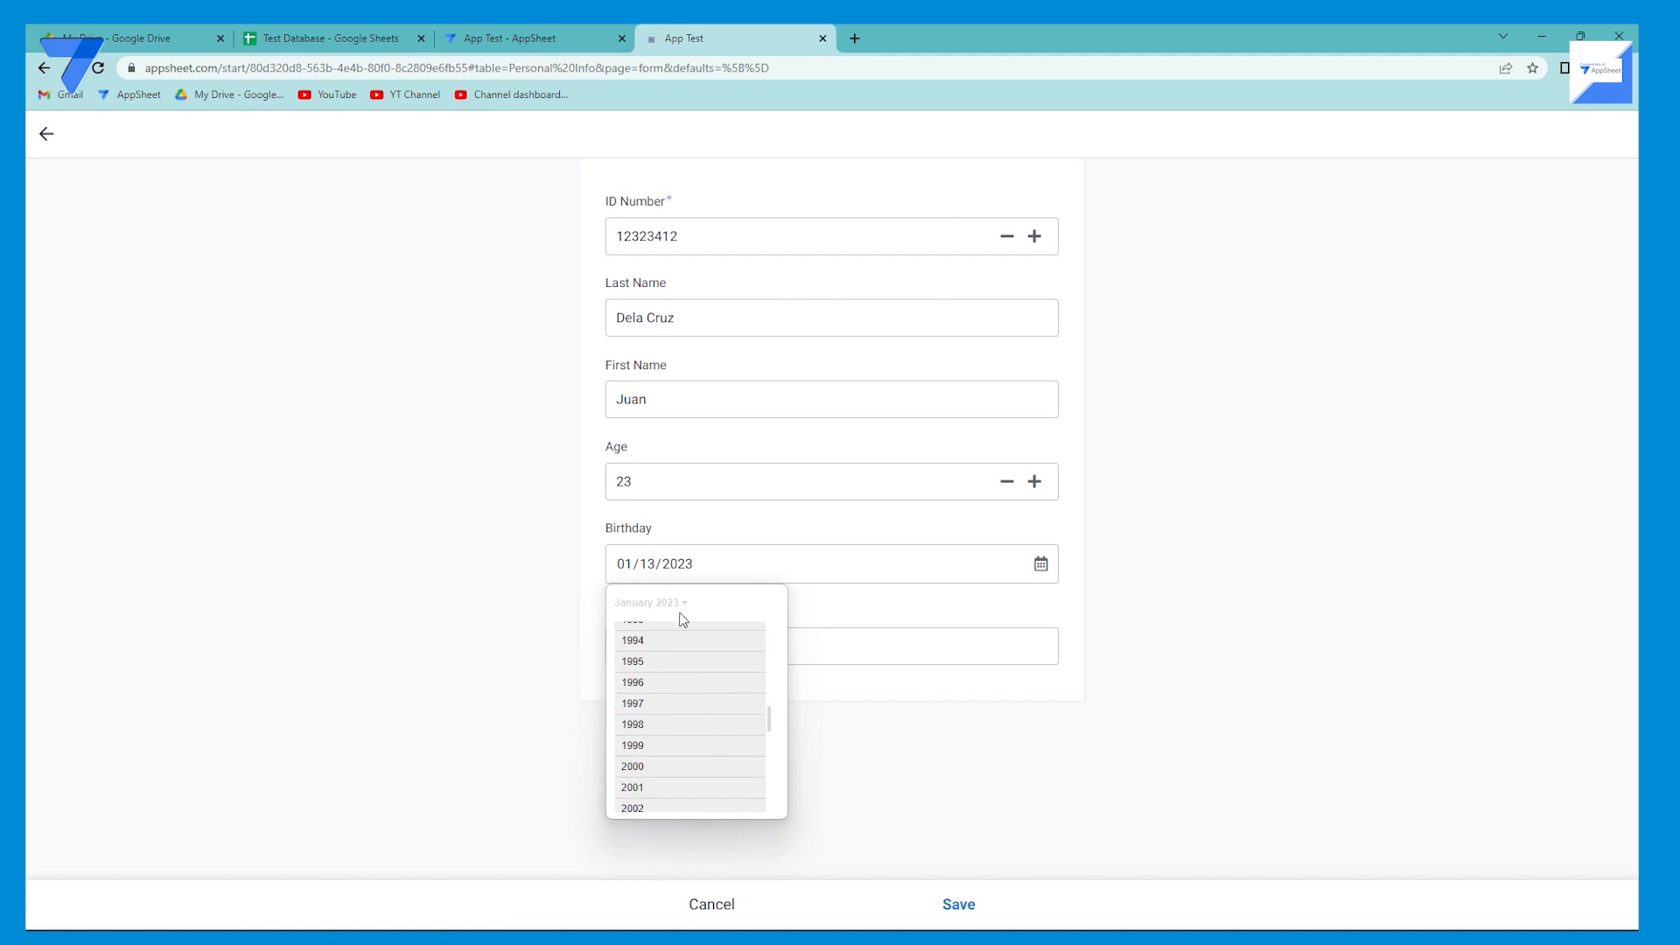
left_click(679, 648)
left_click(667, 685)
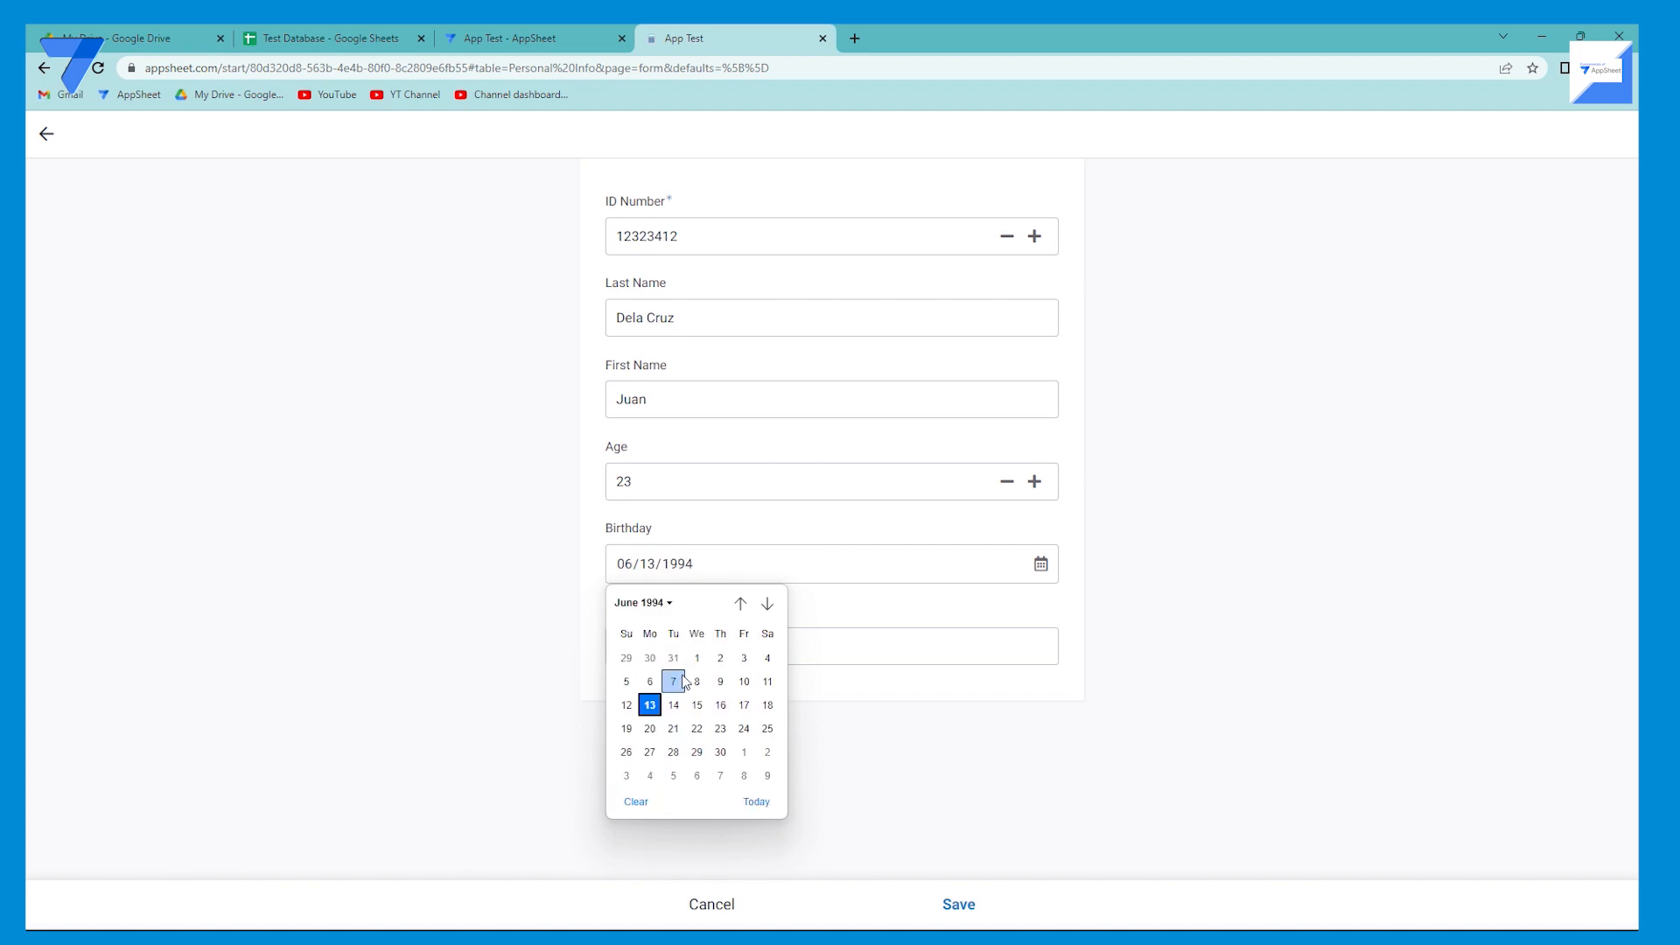
left_click(690, 684)
Enter Male as the gender and save the record.
left_click(804, 651)
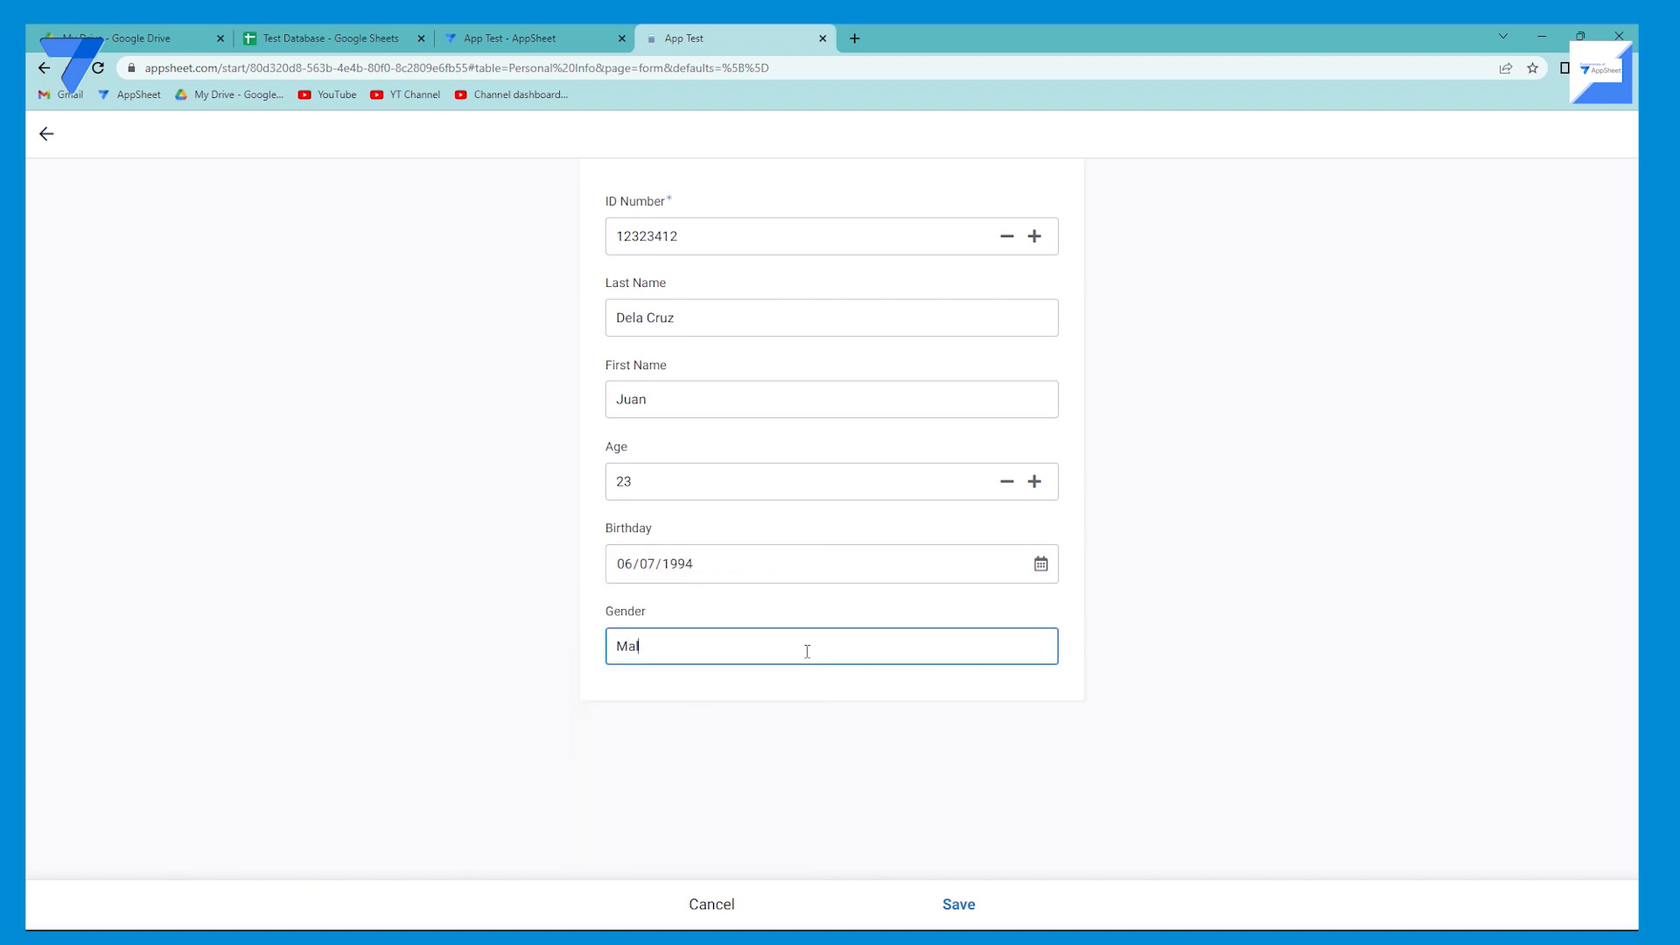
left_click(967, 917)
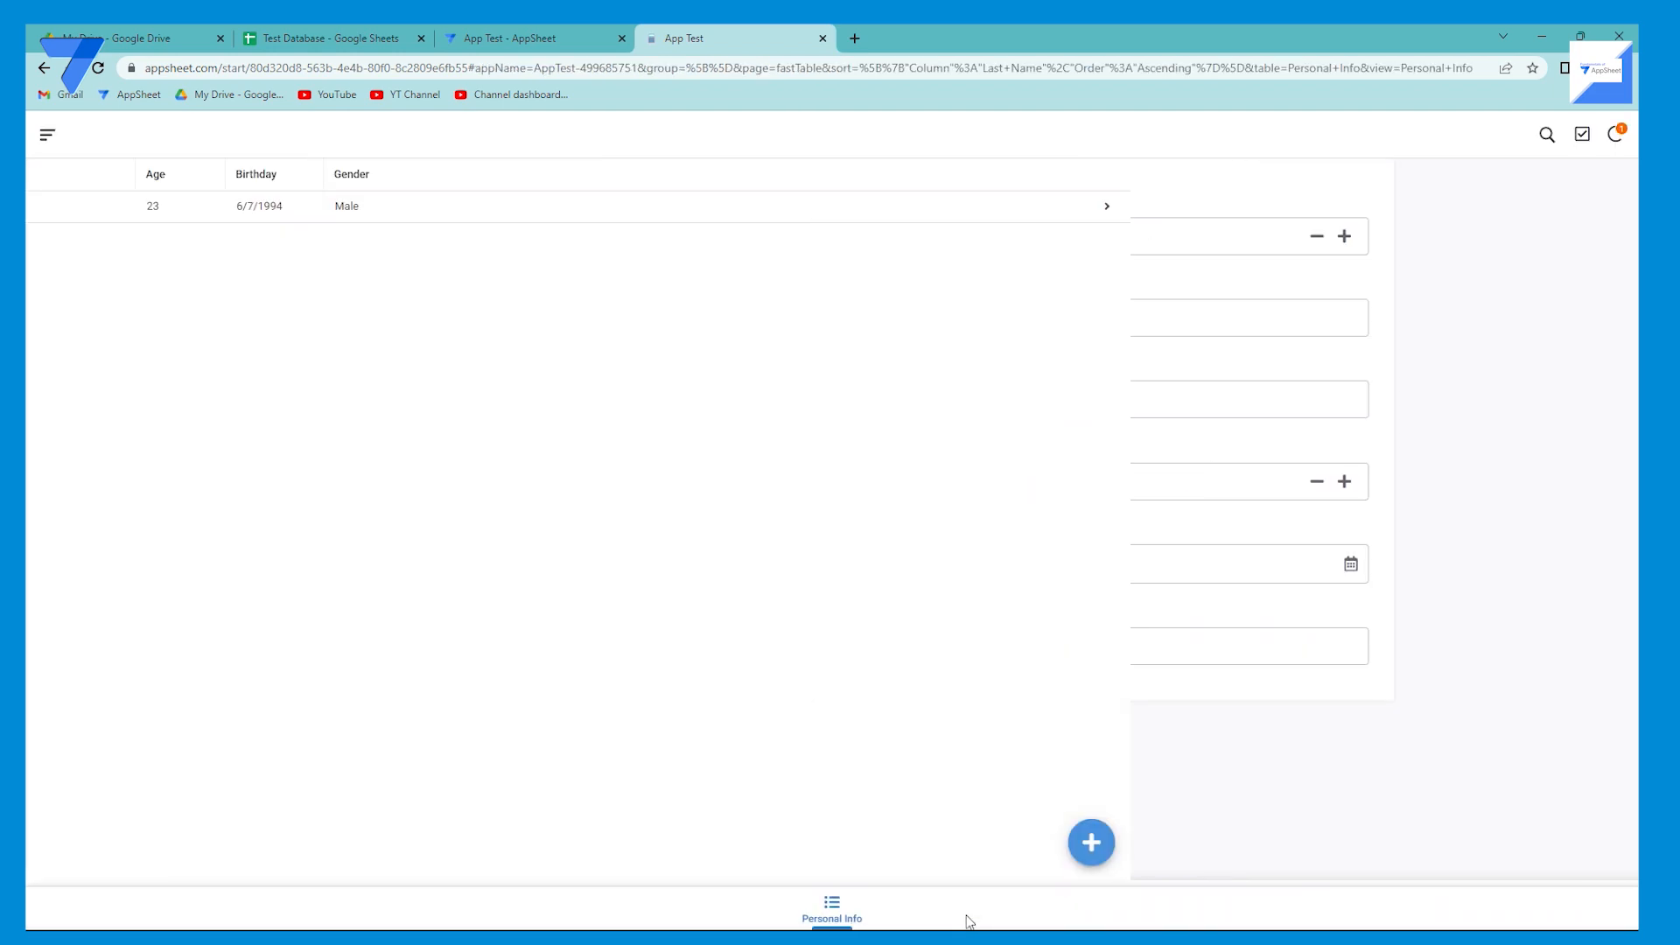